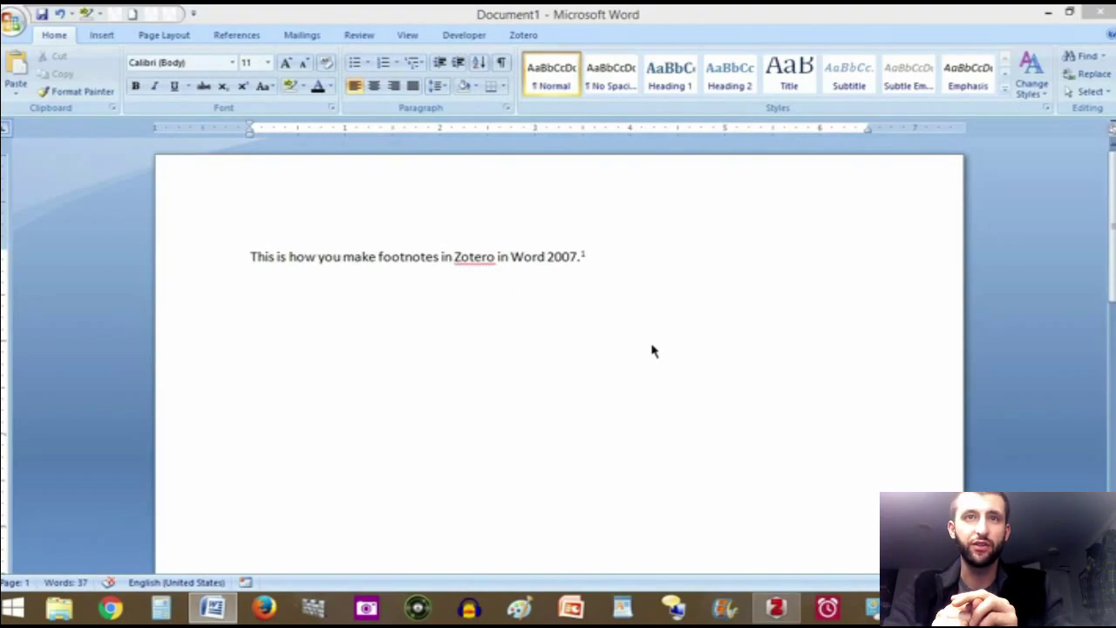
Restore the document window down beside Zotero, and replace the footnote after "Word 2007." with a new empty footnote
{"action": "left_click", "coordinate": [1071, 12]}
{"action": "left_click_drag", "start_coordinate": [366, 40], "coordinate": [547, 23]}
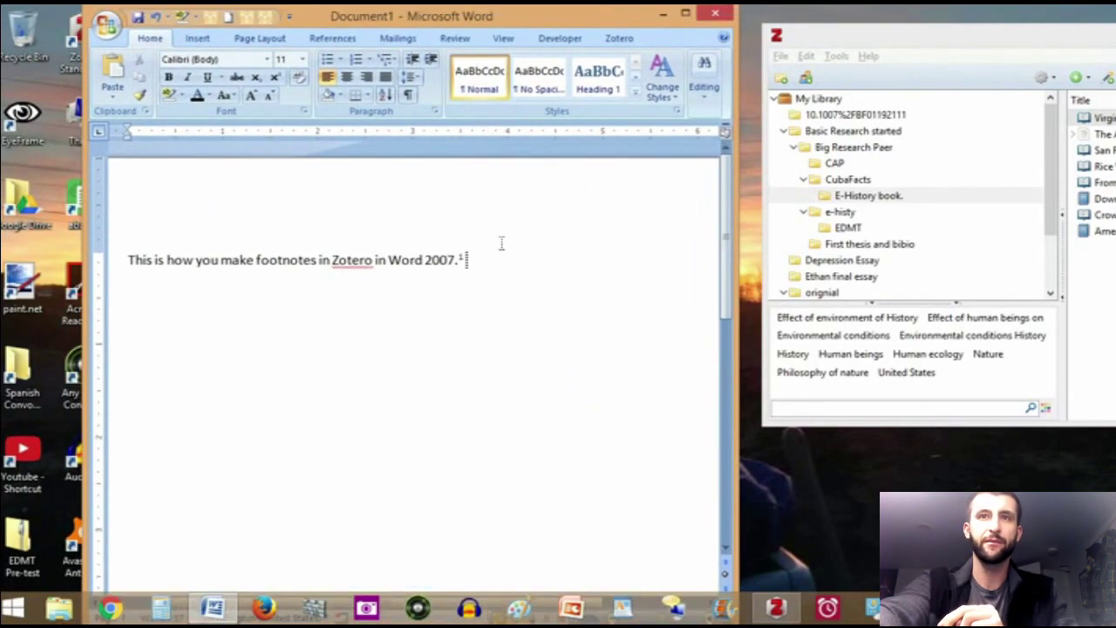
{"action": "key", "text": "BackSpace"}
{"action": "key", "text": "BackSpace"}
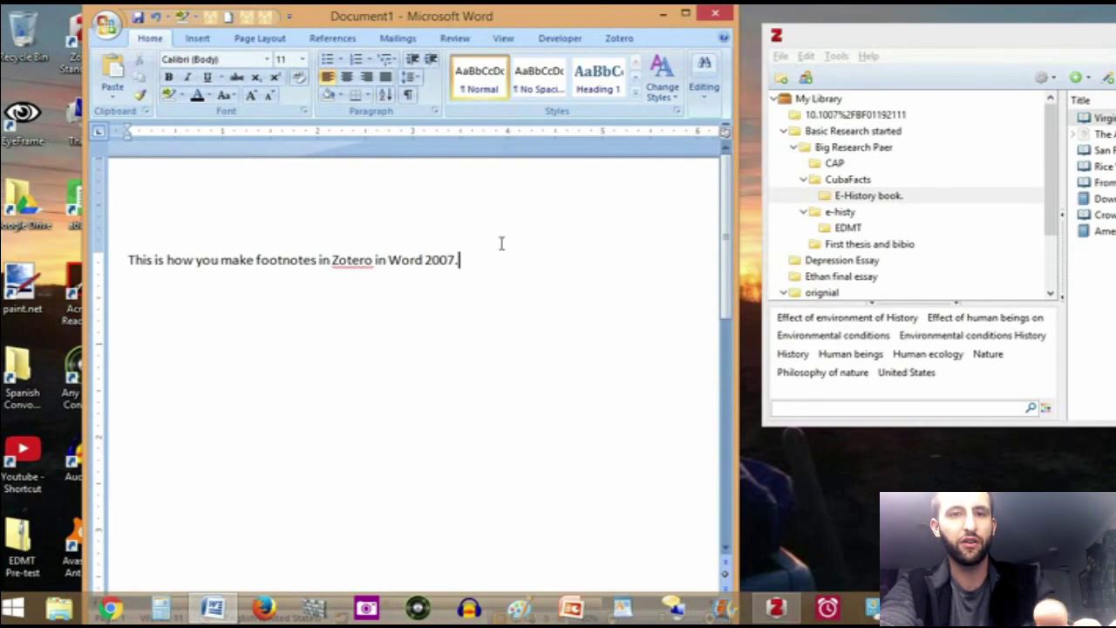
{"action": "key", "text": "ctrl+alt+f"}
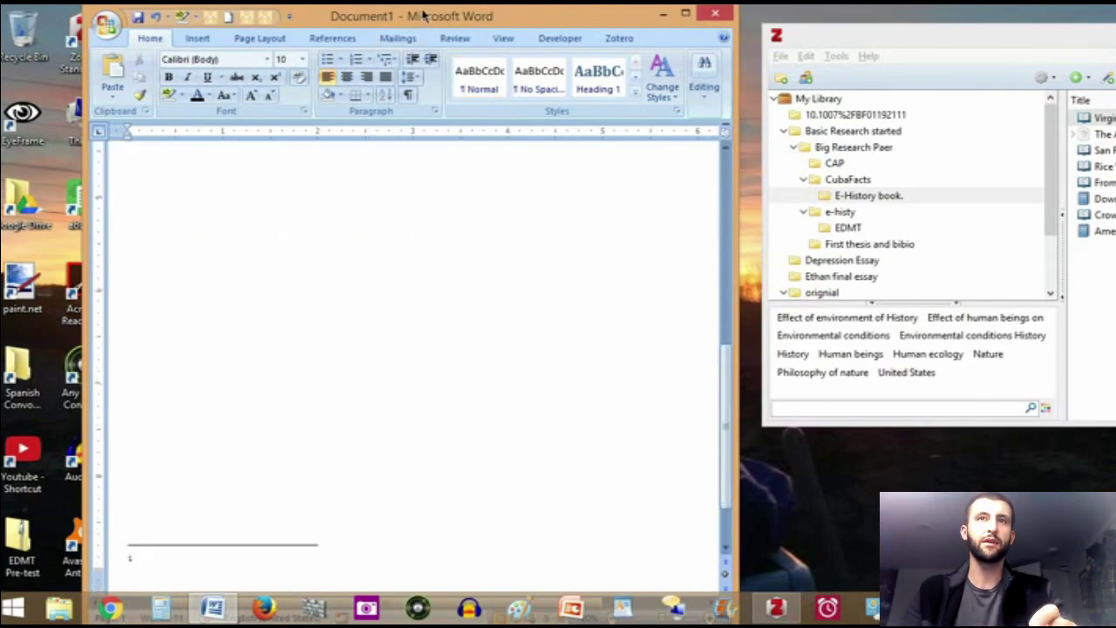
In Zotero, copy the "Virgin Soil Epidemics" citation to the clipboard as Notes in Chicago Manual of Style 16th edition (full note)
{"action": "left_click_drag", "start_coordinate": [422, 16], "coordinate": [352, 15]}
{"action": "left_click_drag", "start_coordinate": [892, 43], "coordinate": [794, 42]}
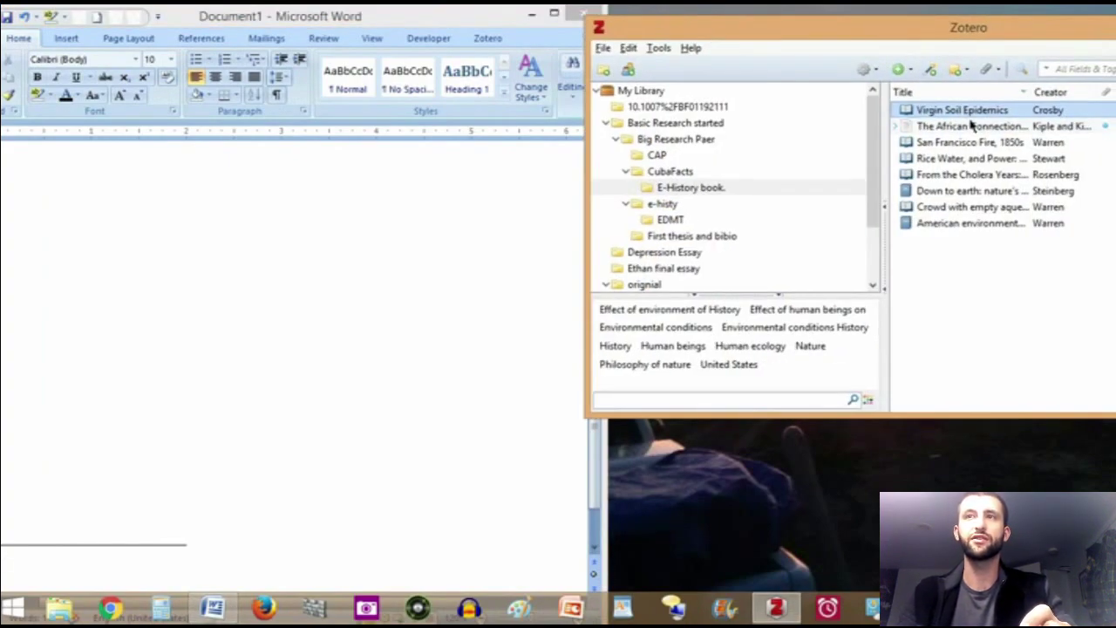
{"action": "right_click", "coordinate": [968, 119]}
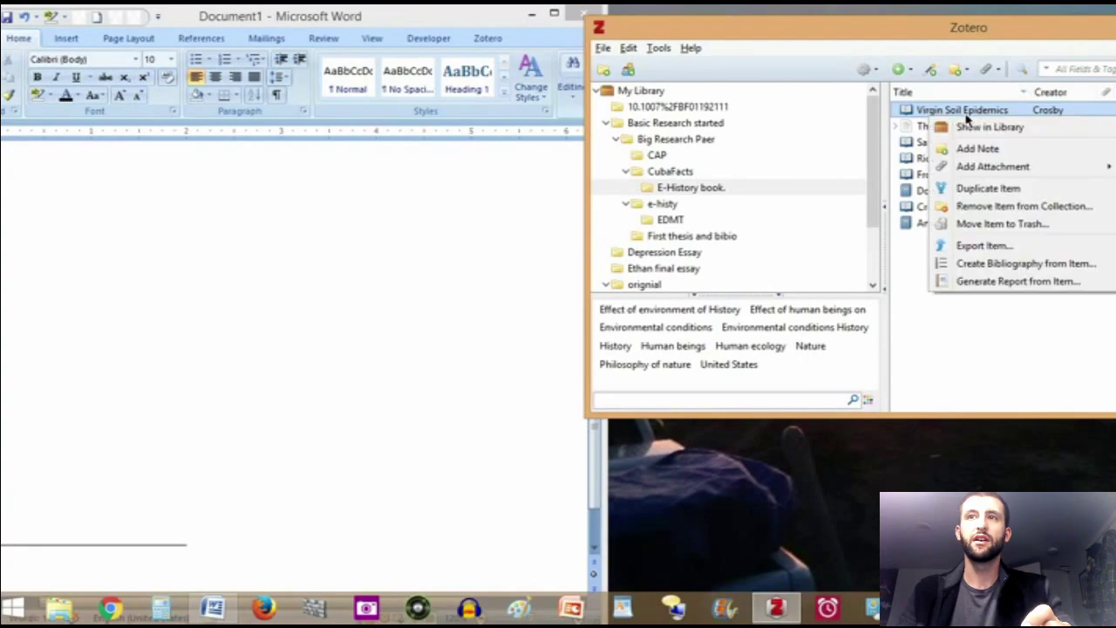
{"action": "left_click", "coordinate": [1001, 272]}
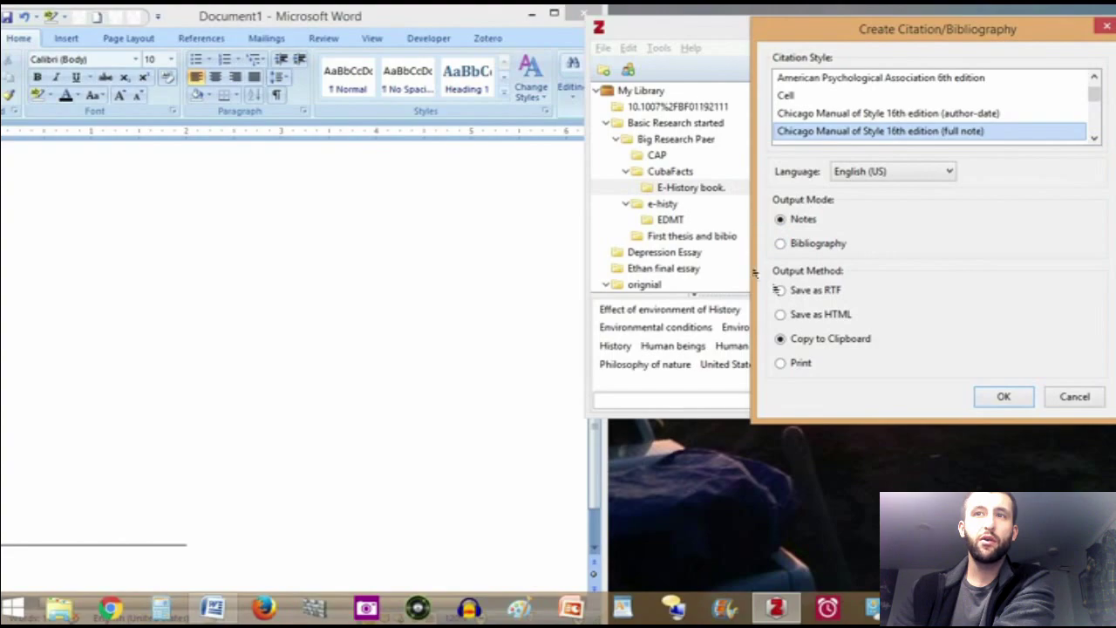
{"action": "left_click", "coordinate": [780, 244]}
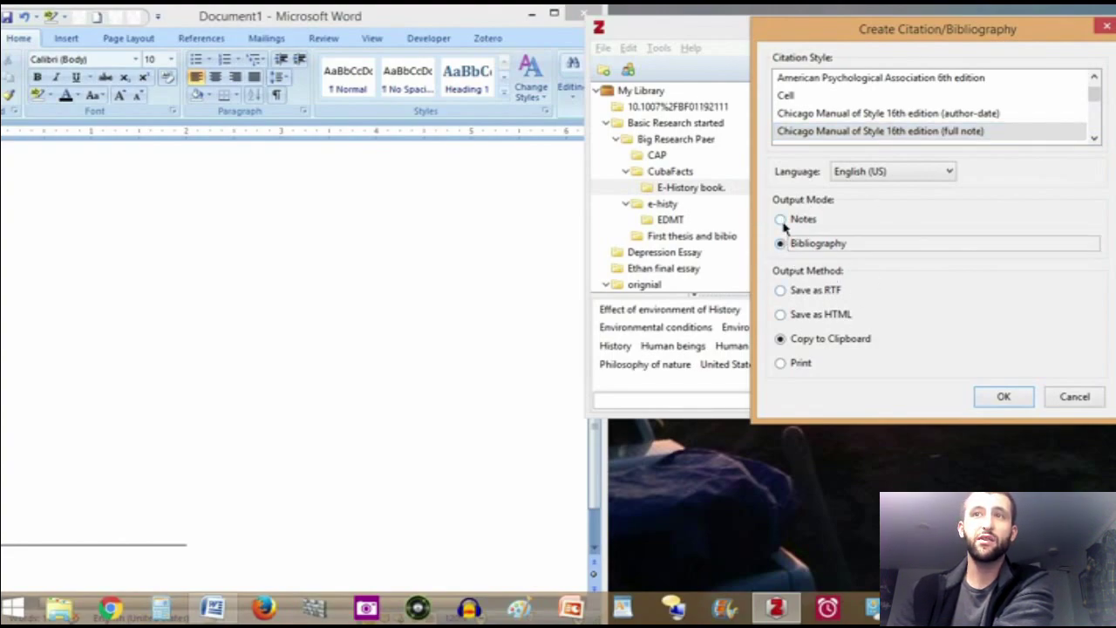
{"action": "left_click", "coordinate": [782, 221]}
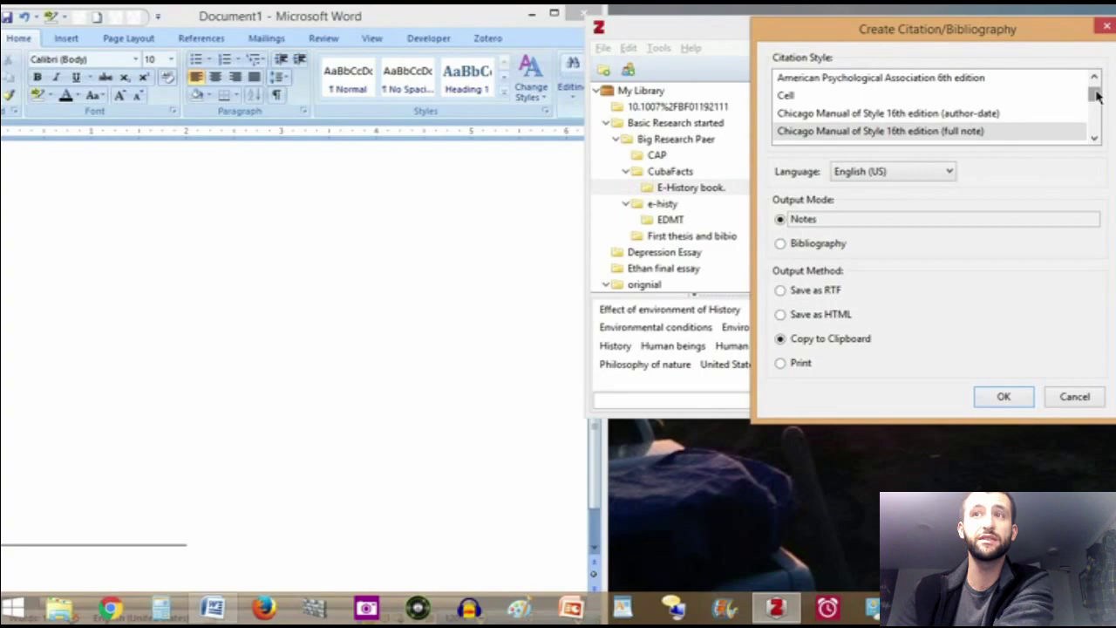
{"action": "left_click_drag", "start_coordinate": [1097, 97], "coordinate": [1097, 105]}
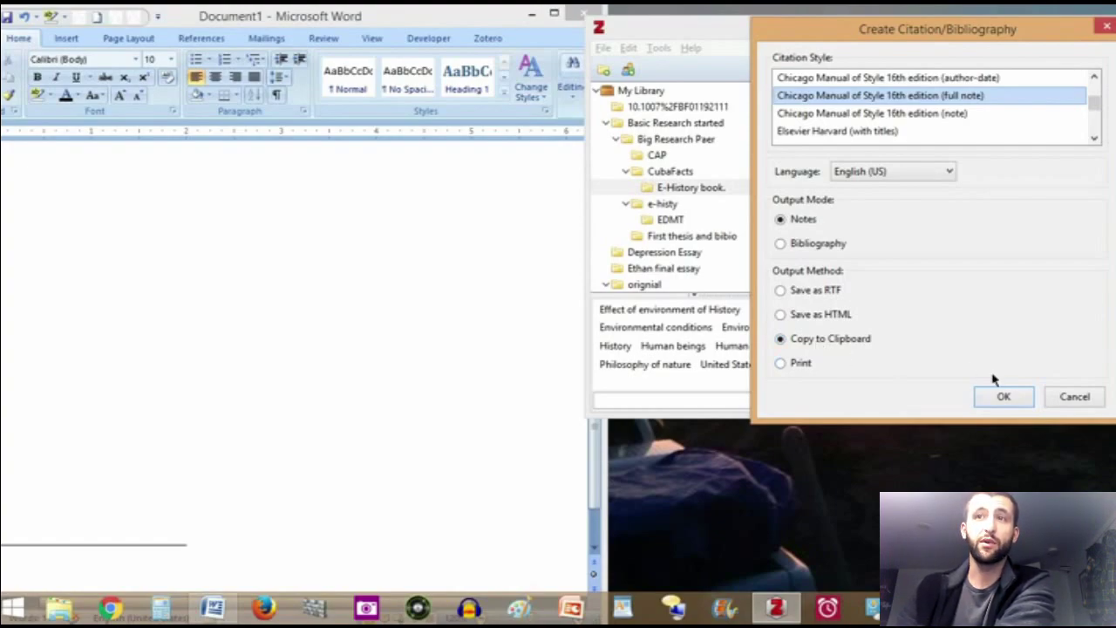
{"action": "left_click", "coordinate": [1005, 398]}
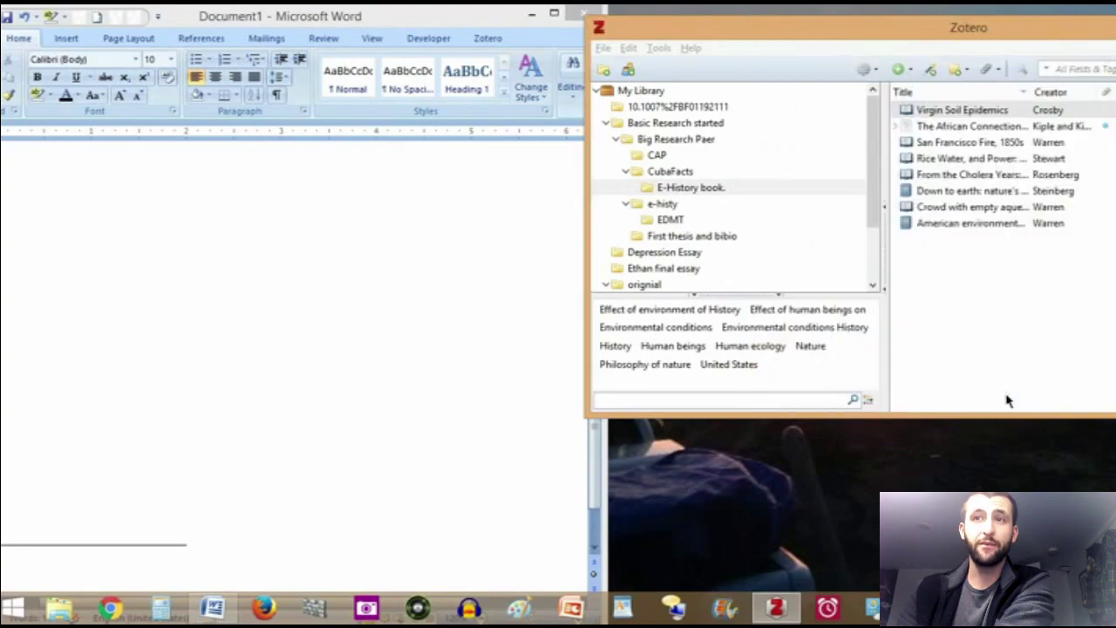
Switch to the maximized Word document, paste the copied citation into footnote 1, and delete the page number 50 at its end
{"action": "left_click_drag", "start_coordinate": [429, 18], "coordinate": [764, 29]}
{"action": "left_click", "coordinate": [775, 21]}
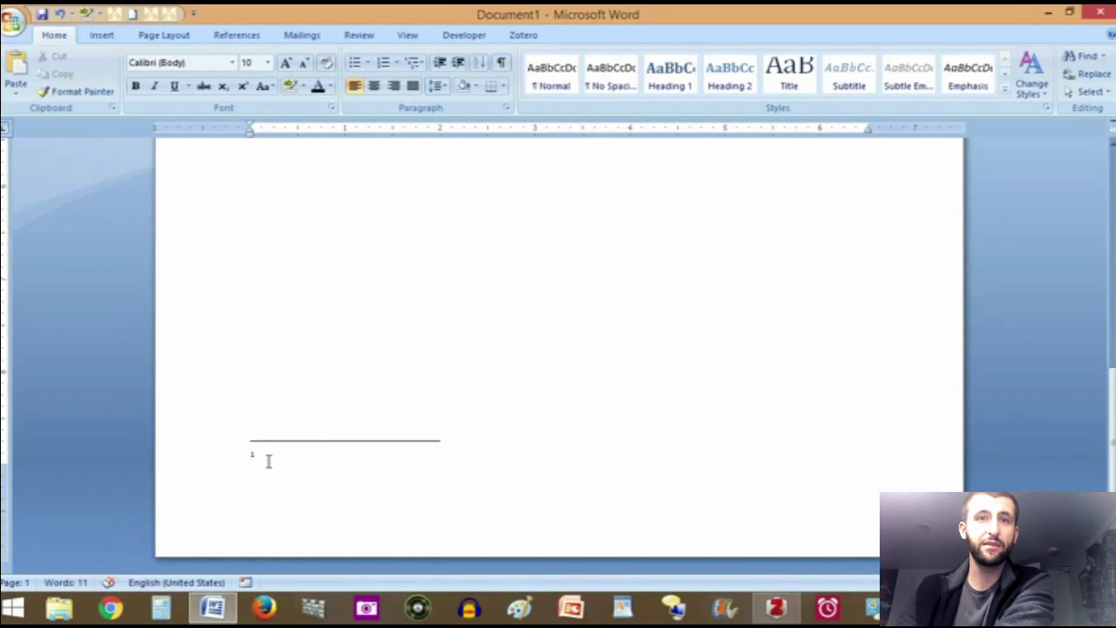
{"action": "right_click", "coordinate": [259, 461]}
{"action": "left_click", "coordinate": [317, 307]}
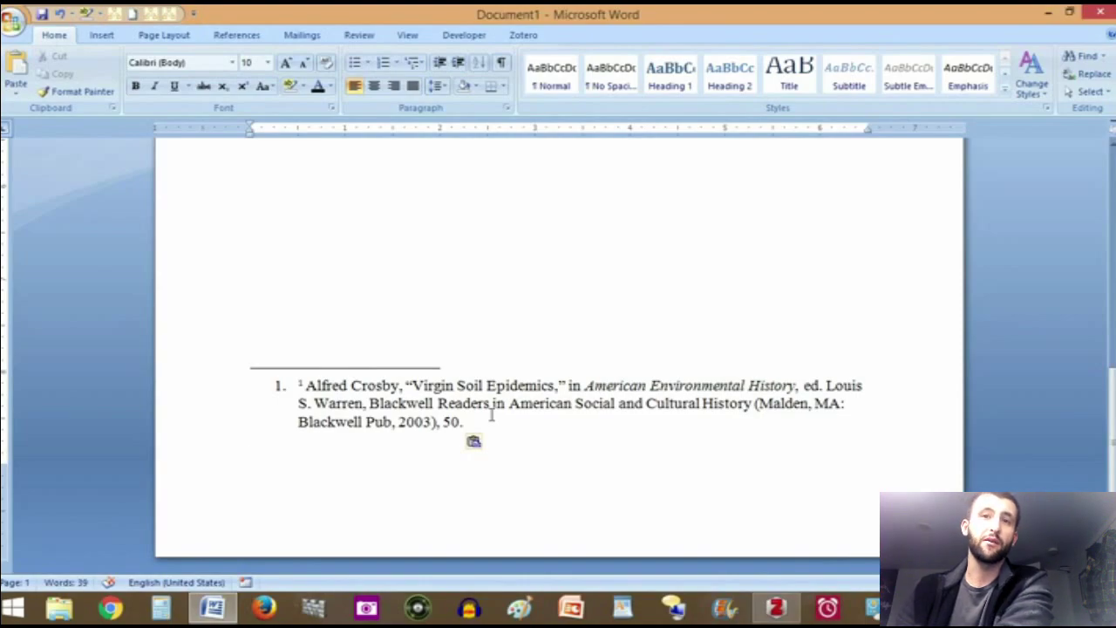
{"action": "left_click", "coordinate": [468, 421]}
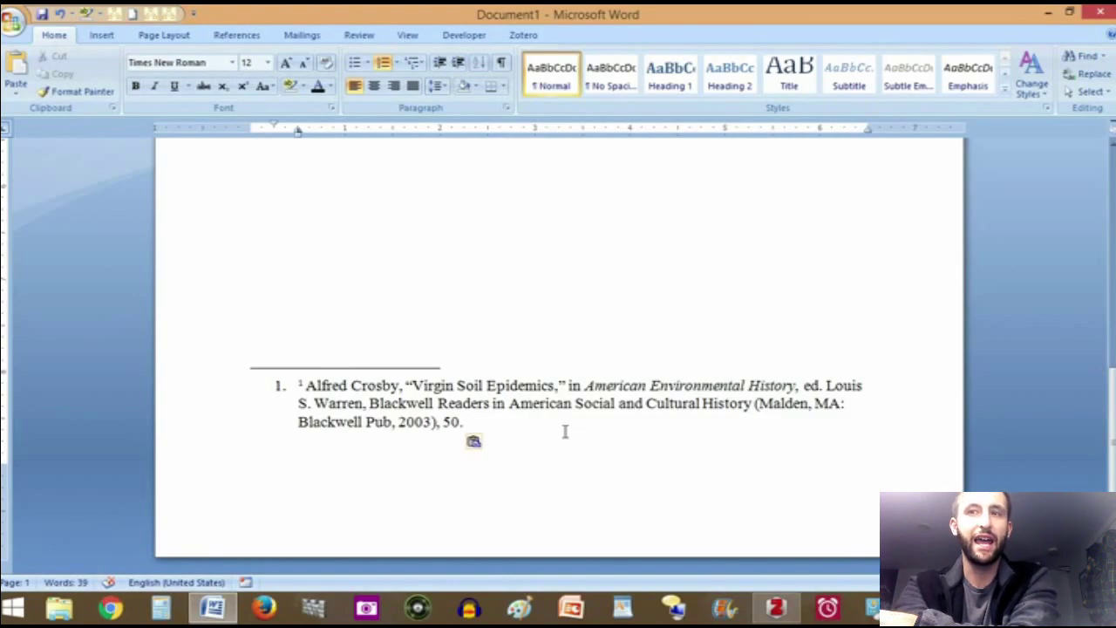
{"action": "key", "text": "BackSpace"}
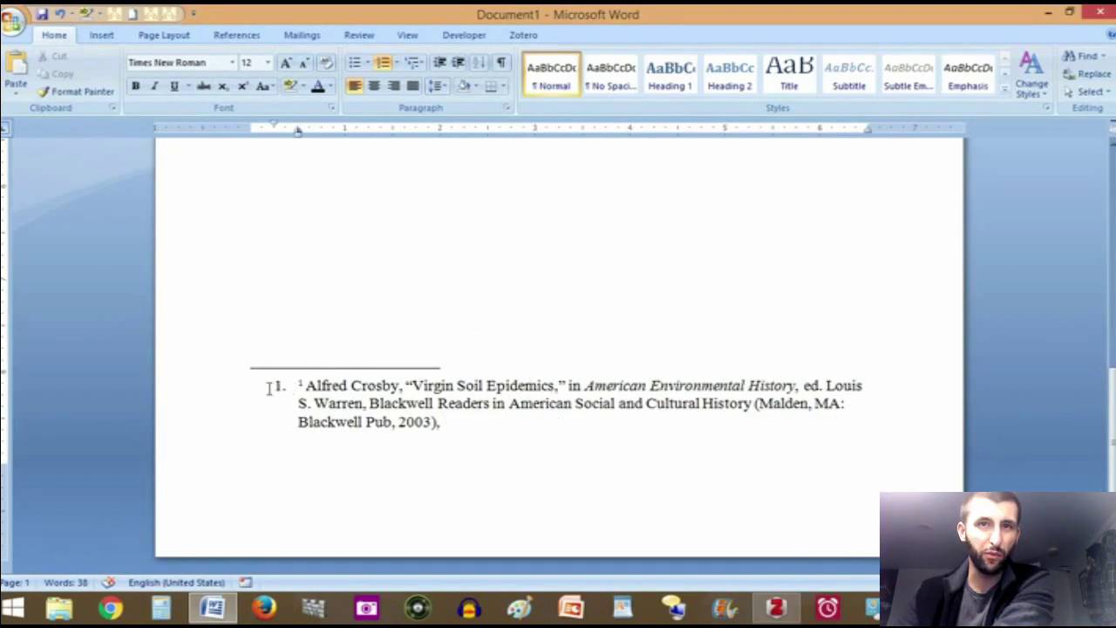
Remove the list numbering from footnote 1, keeping its superscript reference, and align its indent with the left margin
{"action": "left_click", "coordinate": [299, 385]}
{"action": "key", "text": "Delete"}
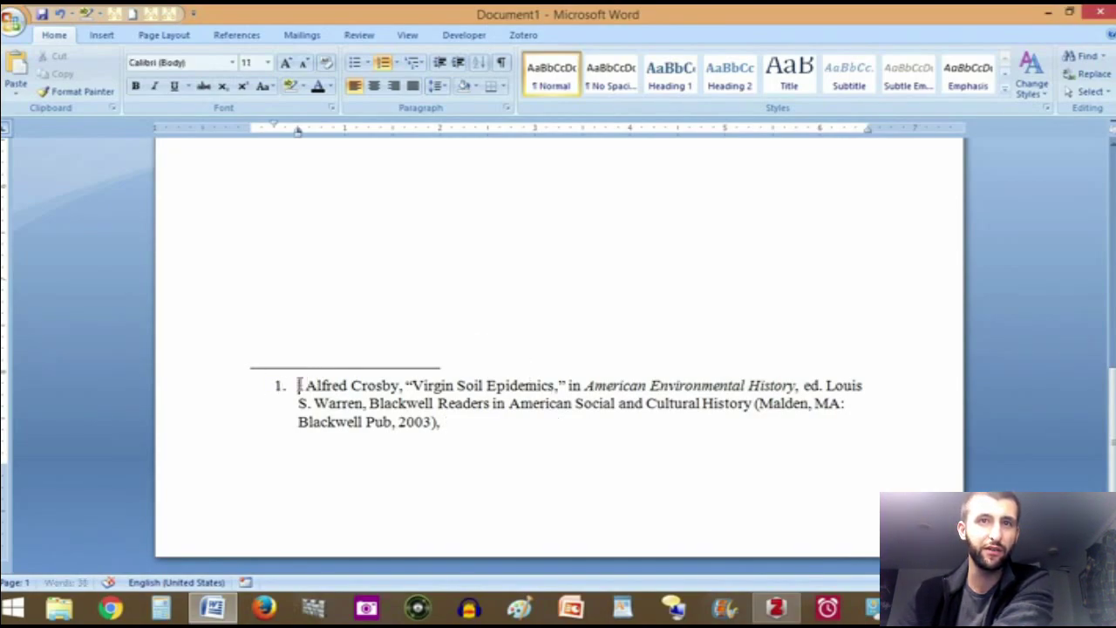
{"action": "key", "text": "ctrl+z"}
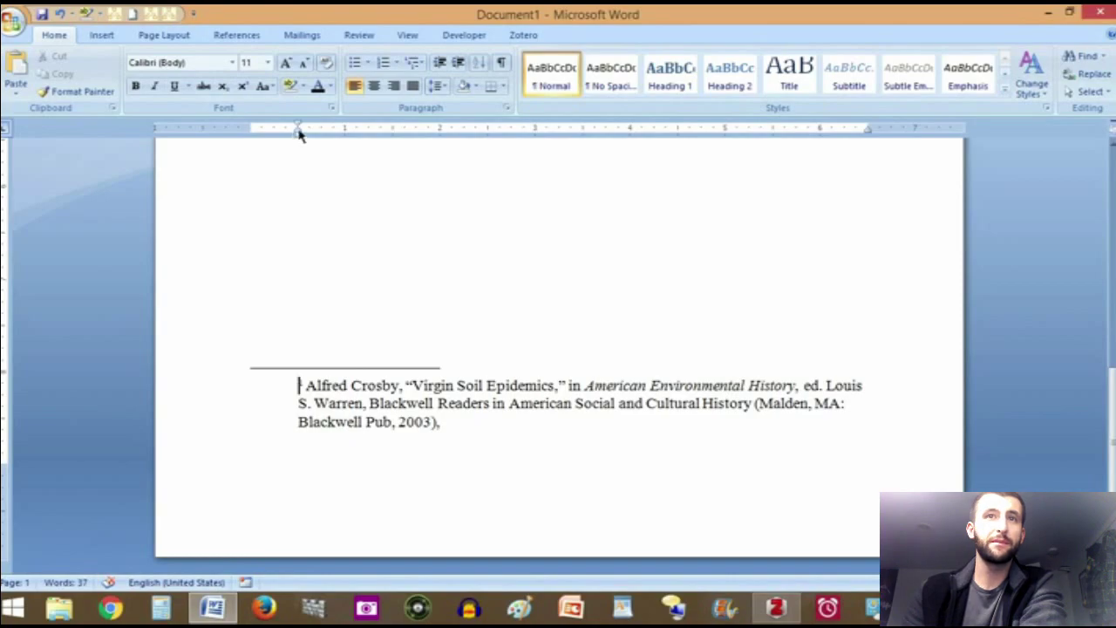
{"action": "left_click_drag", "start_coordinate": [299, 131], "coordinate": [252, 137]}
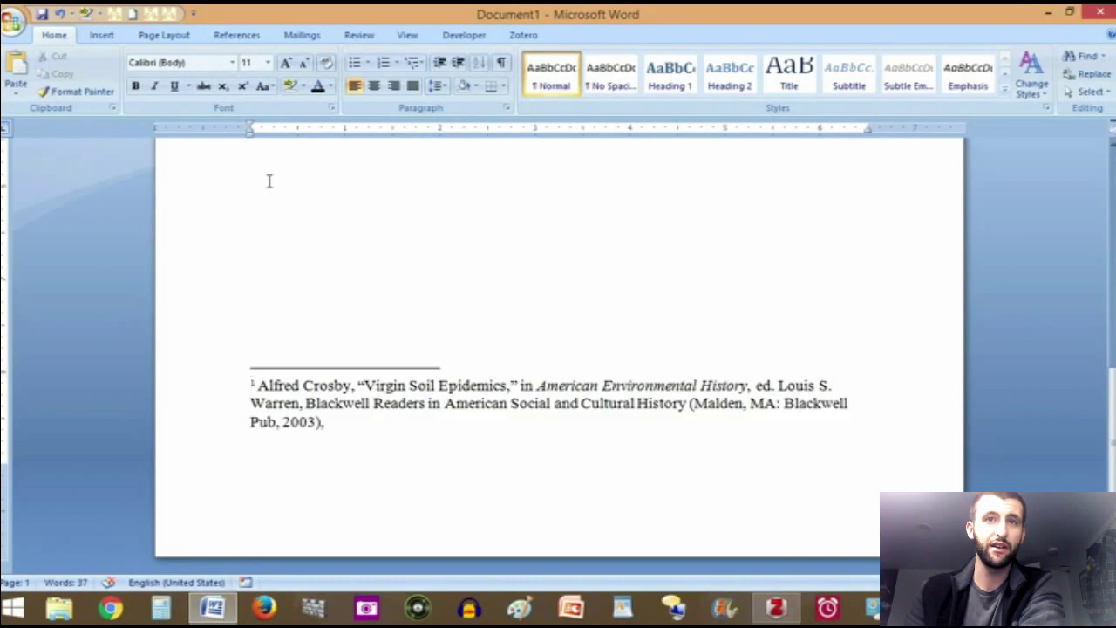
{"action": "left_click", "coordinate": [416, 442]}
Add the sentence "This is the other method." after the first footnote reference in the body text and insert a footnote at its end
{"action": "scroll", "coordinate": [416, 442], "scroll_direction": "up", "scroll_amount": 10}
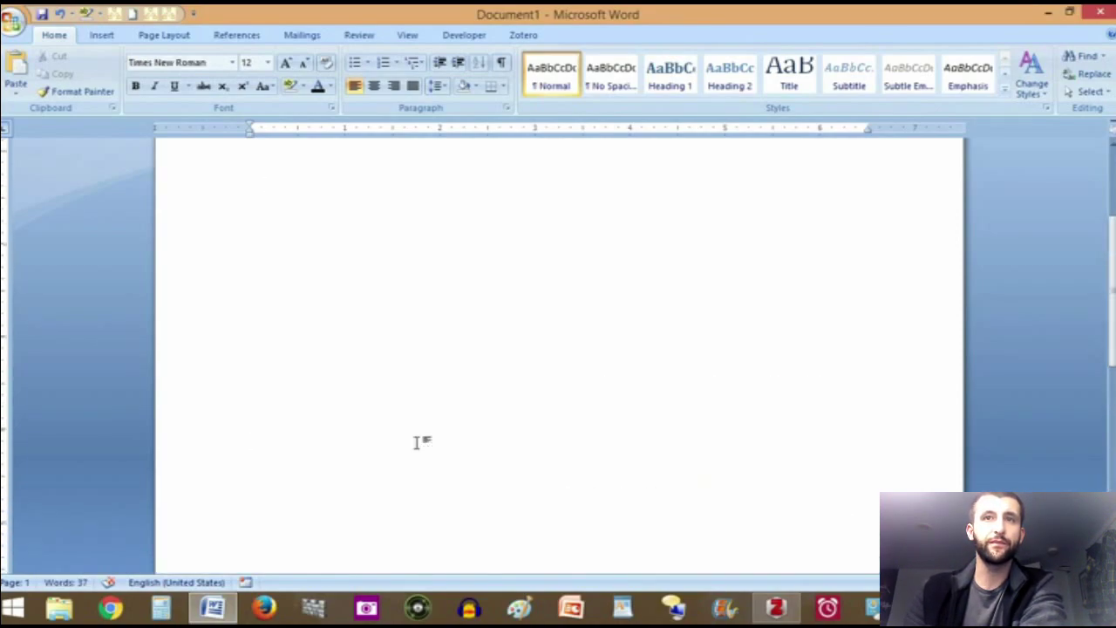
{"action": "left_click", "coordinate": [618, 248]}
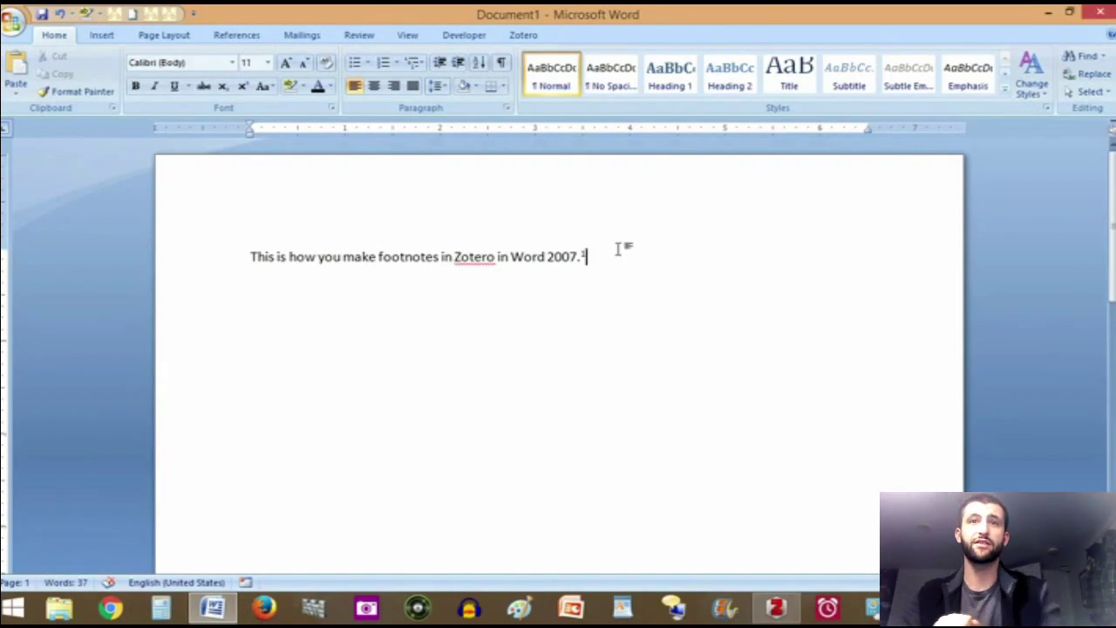
{"action": "type", "text": "This is"}
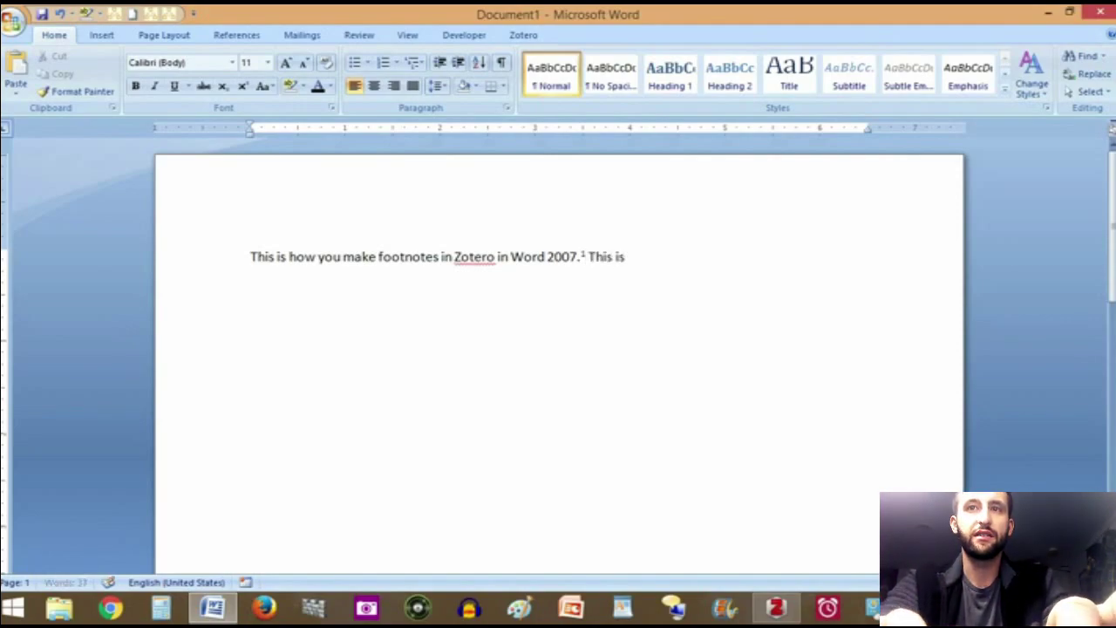
{"action": "type", "text": " the other me"}
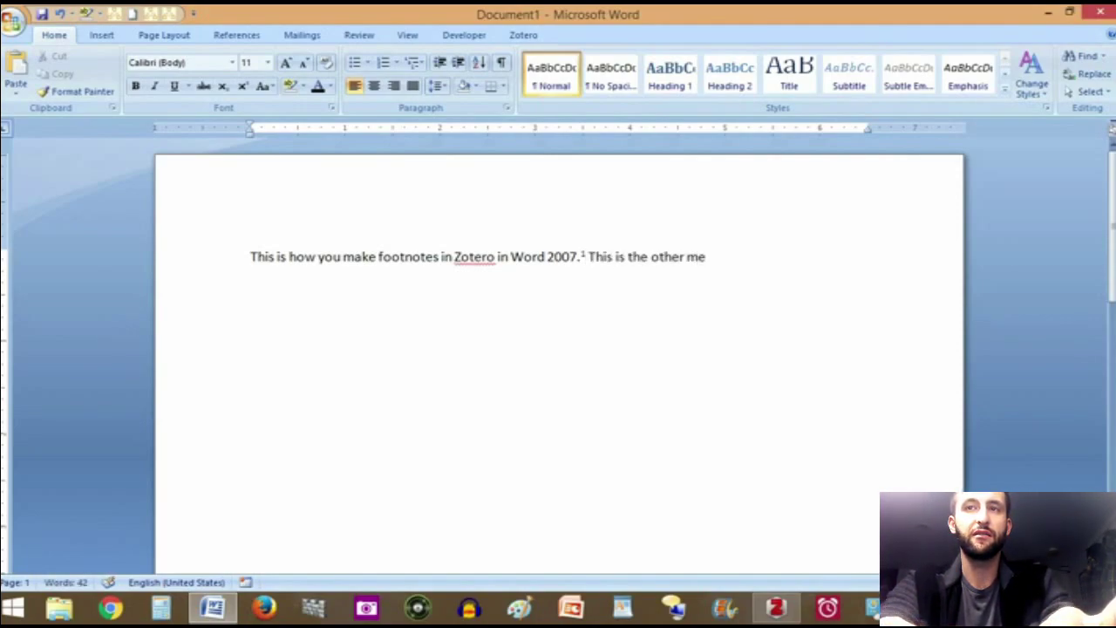
{"action": "type", "text": "thod."}
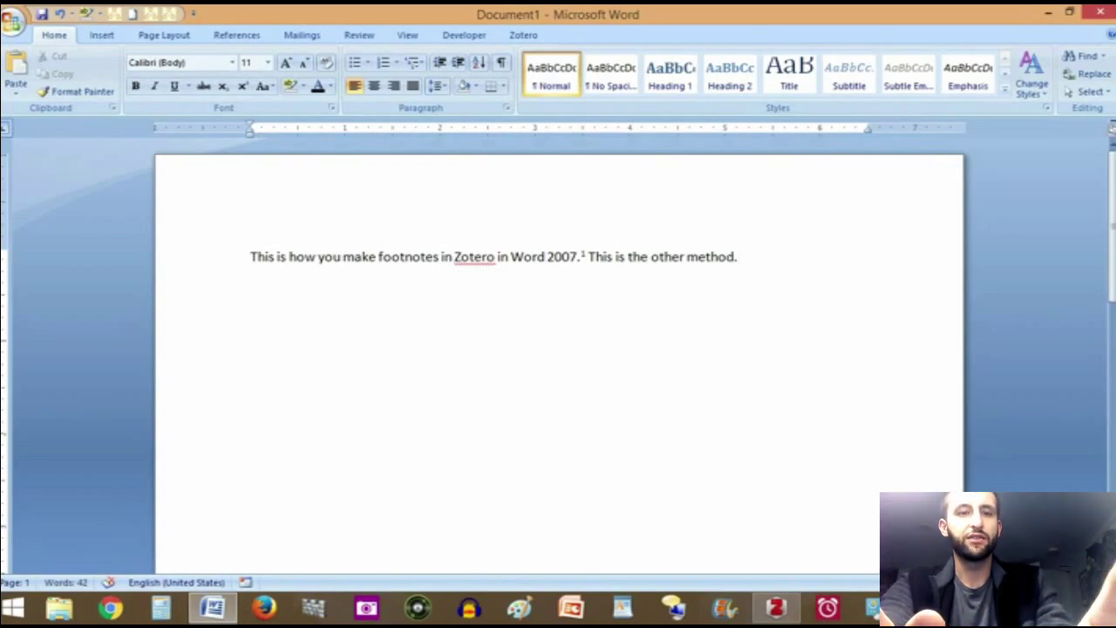
{"action": "key", "text": "ctrl+alt+f"}
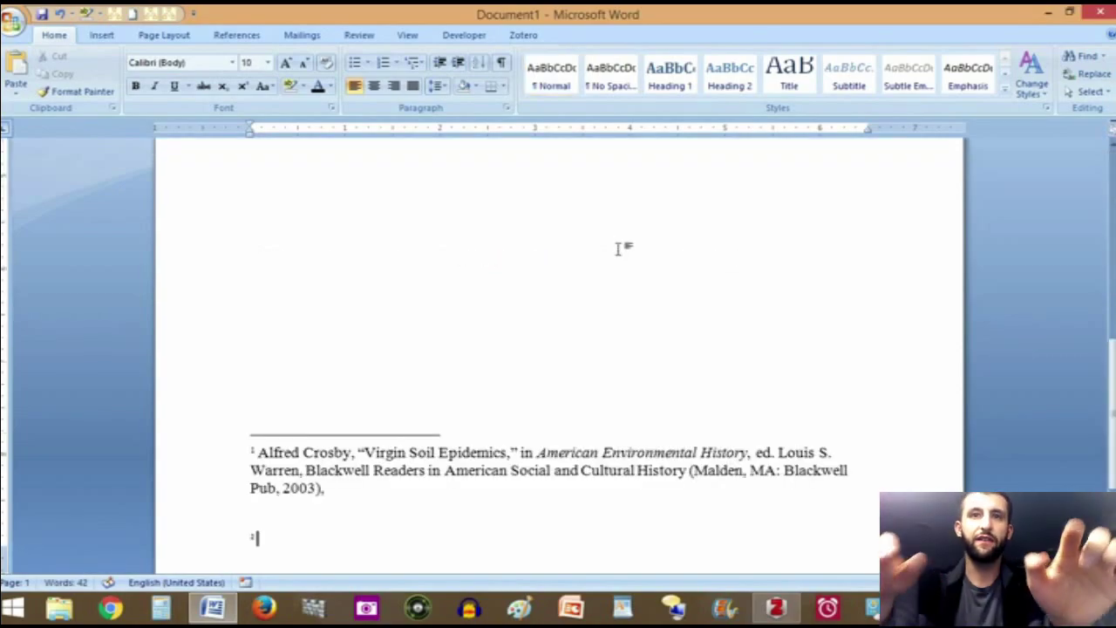
{"action": "scroll", "coordinate": [581, 277], "scroll_direction": "down", "scroll_amount": 2}
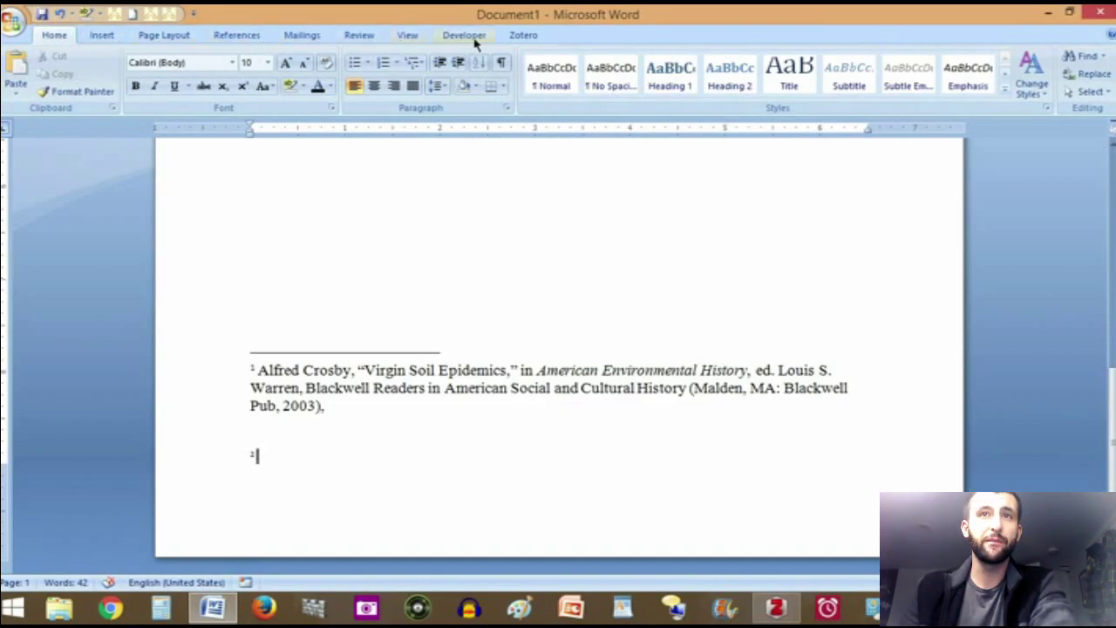
Insert a Zotero citation for "Virgin Soil Epidemics" into footnote 2, searching the library by the author's first name
{"action": "left_click", "coordinate": [532, 40]}
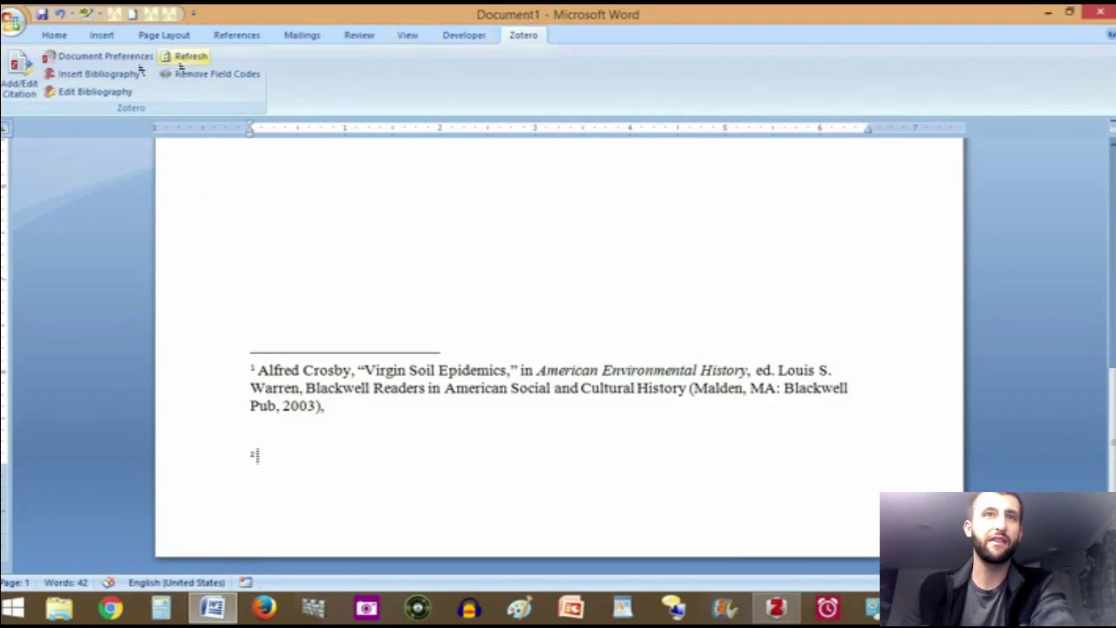
{"action": "left_click", "coordinate": [28, 98]}
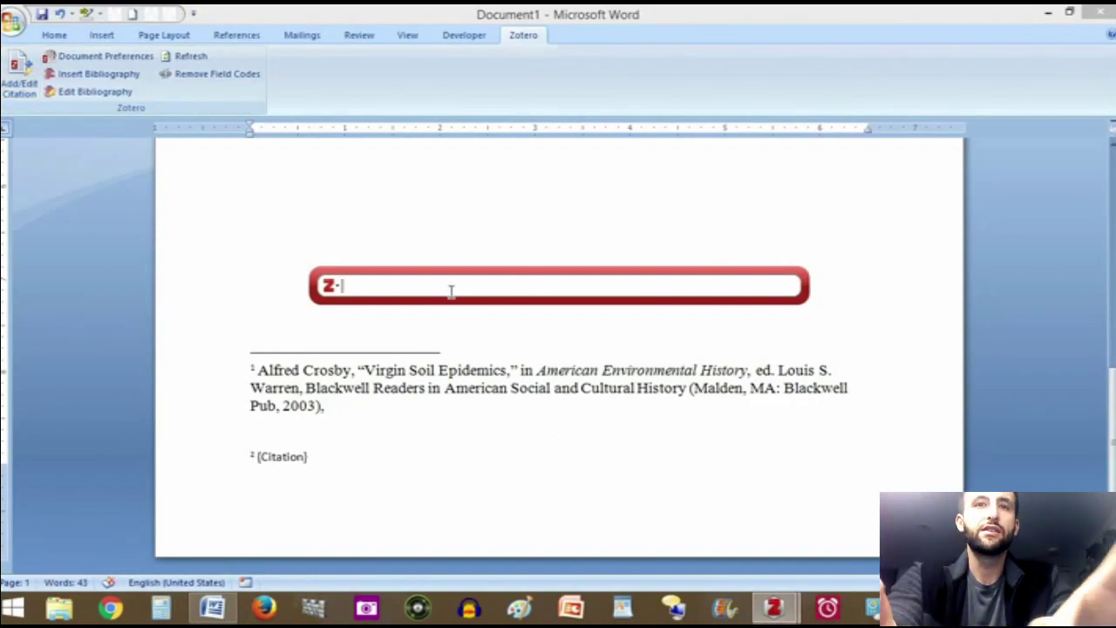
{"action": "type", "text": "al"}
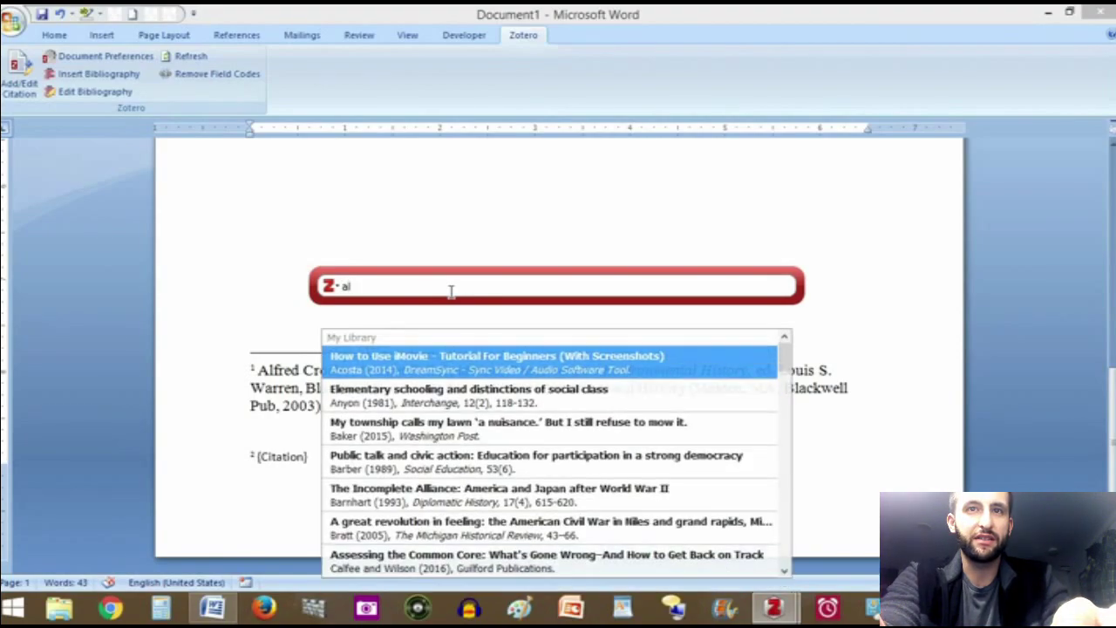
{"action": "type", "text": "fred"}
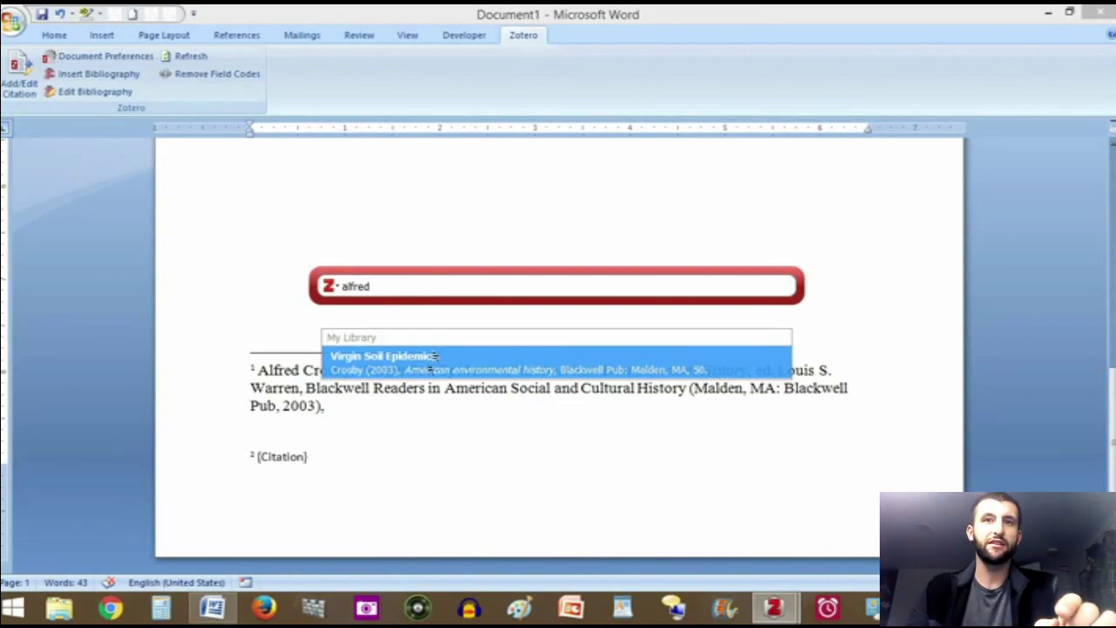
{"action": "left_click", "coordinate": [429, 371]}
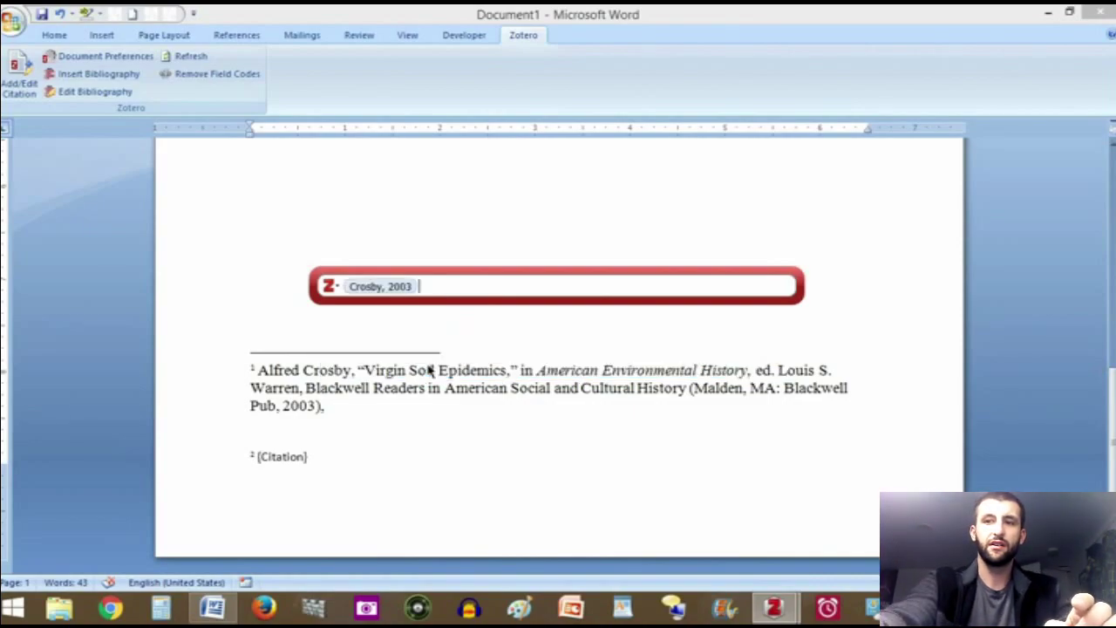
{"action": "key", "text": "Return"}
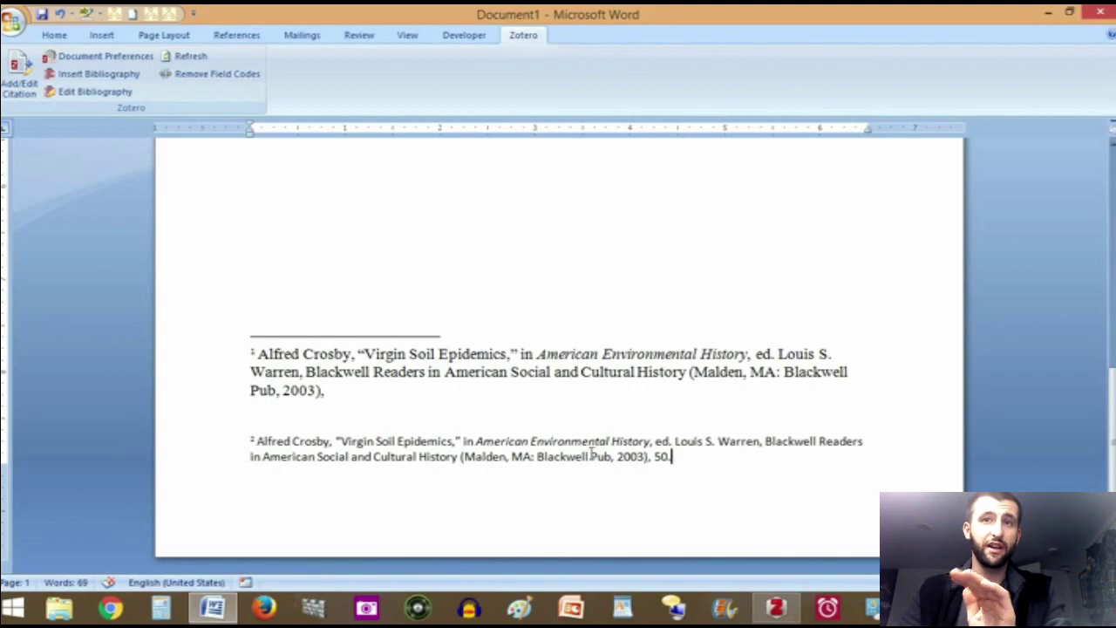
Format both footnotes in Times New Roman, size 12
{"action": "left_click_drag", "start_coordinate": [690, 459], "coordinate": [168, 309]}
{"action": "left_click", "coordinate": [55, 35]}
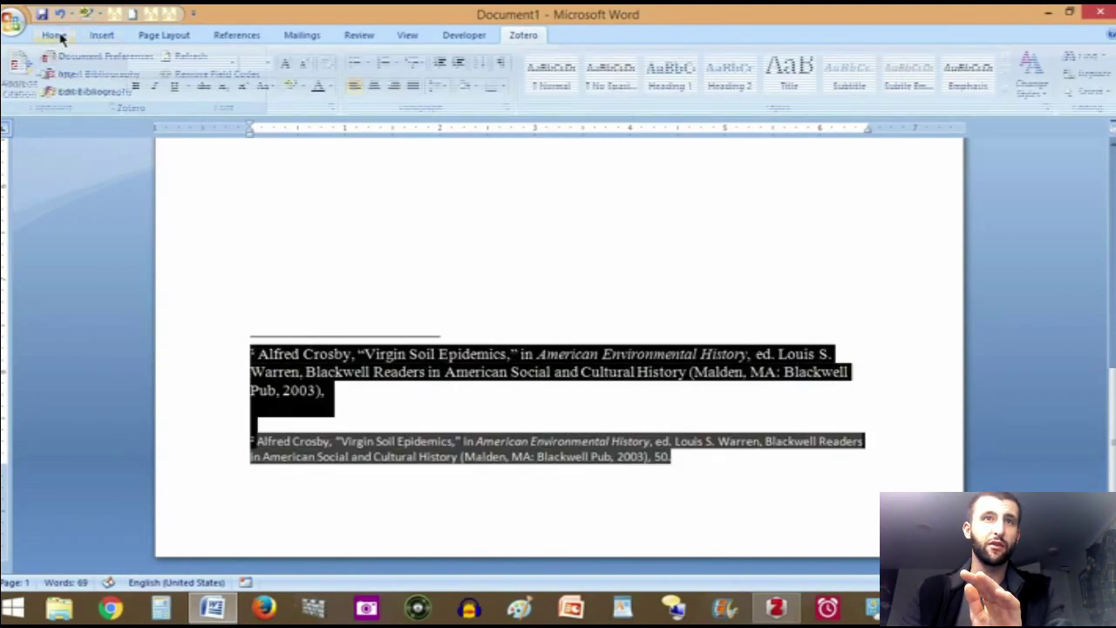
{"action": "left_click", "coordinate": [268, 62]}
{"action": "left_click", "coordinate": [251, 133]}
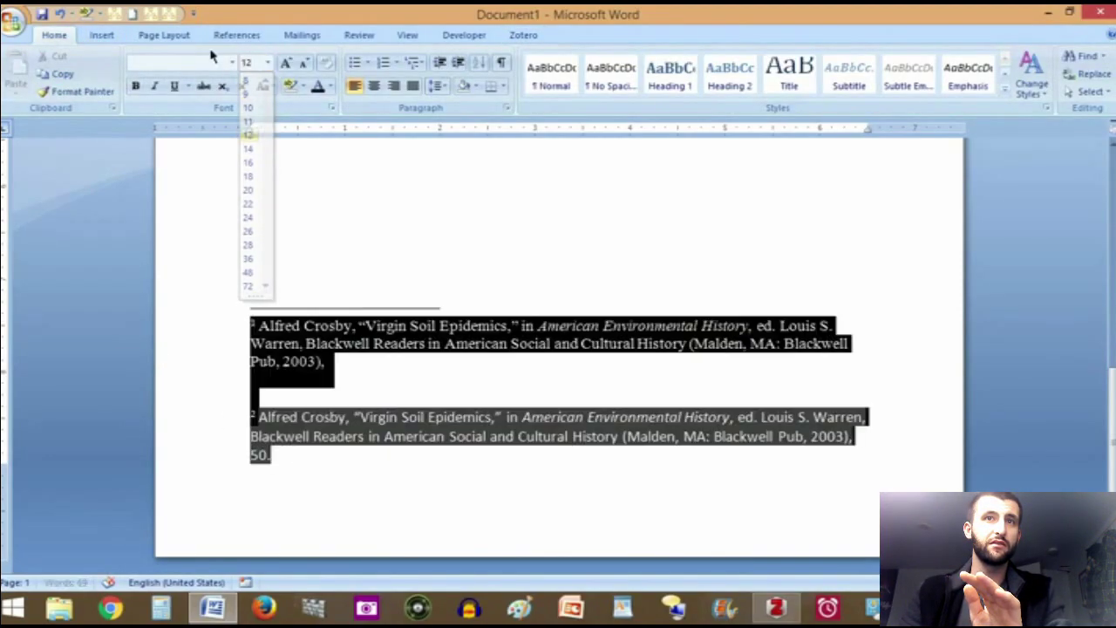
{"action": "left_click", "coordinate": [232, 63]}
{"action": "left_click", "coordinate": [219, 160]}
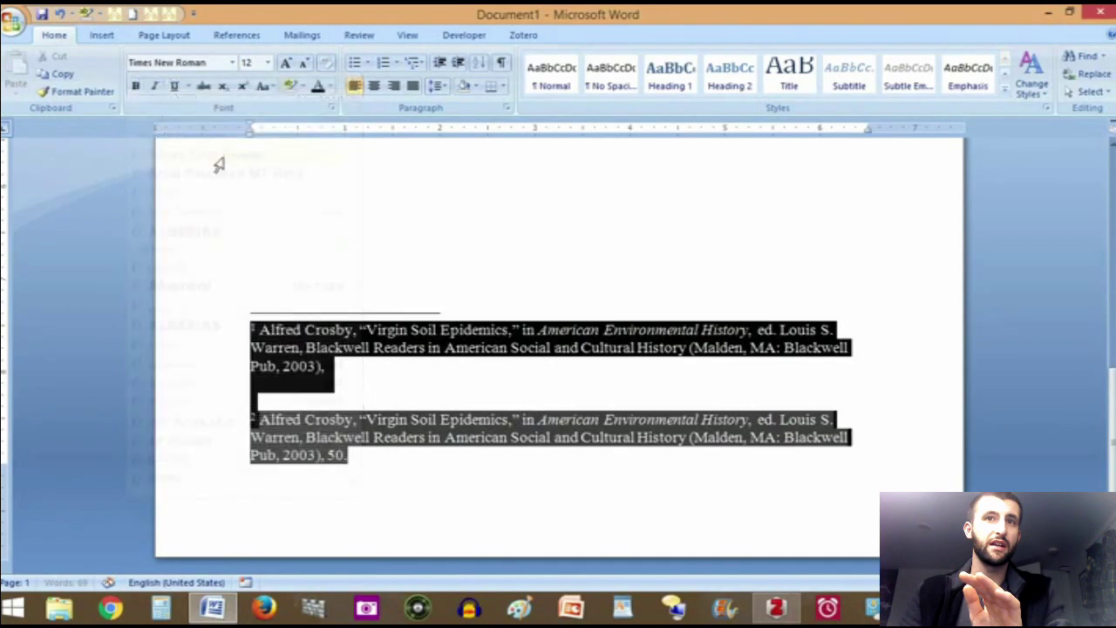
Delete one blank line between footnote 1 and footnote 2
{"action": "left_click", "coordinate": [296, 420]}
{"action": "left_click", "coordinate": [265, 393]}
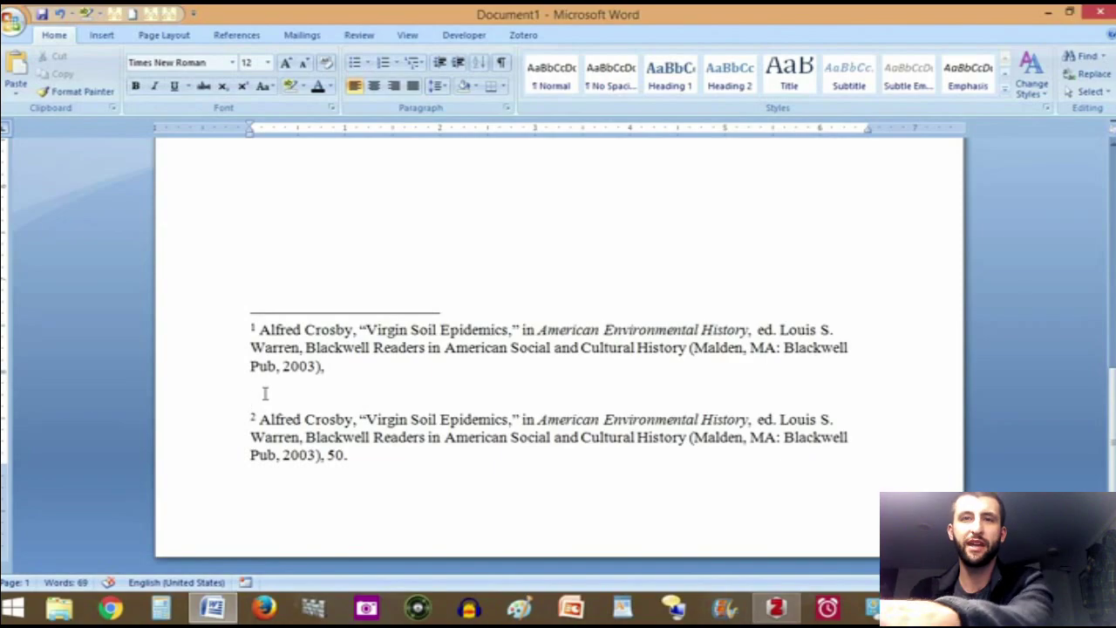
{"action": "key", "text": "BackSpace"}
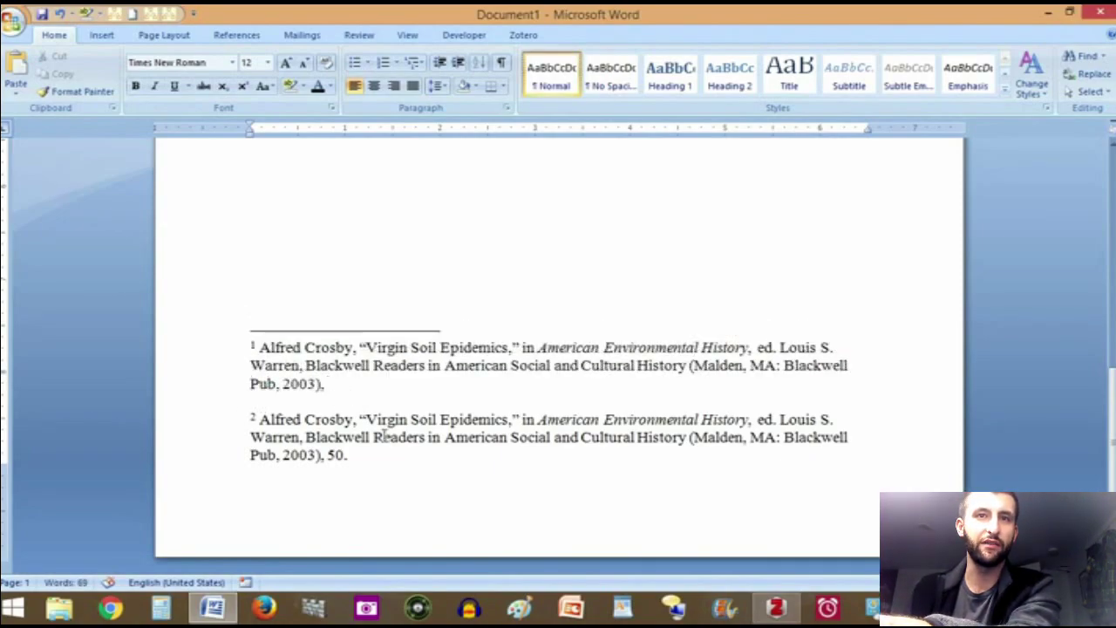
Set the paragraph spacing before and after both footnotes to 0 pt
{"action": "left_click_drag", "start_coordinate": [364, 457], "coordinate": [187, 349]}
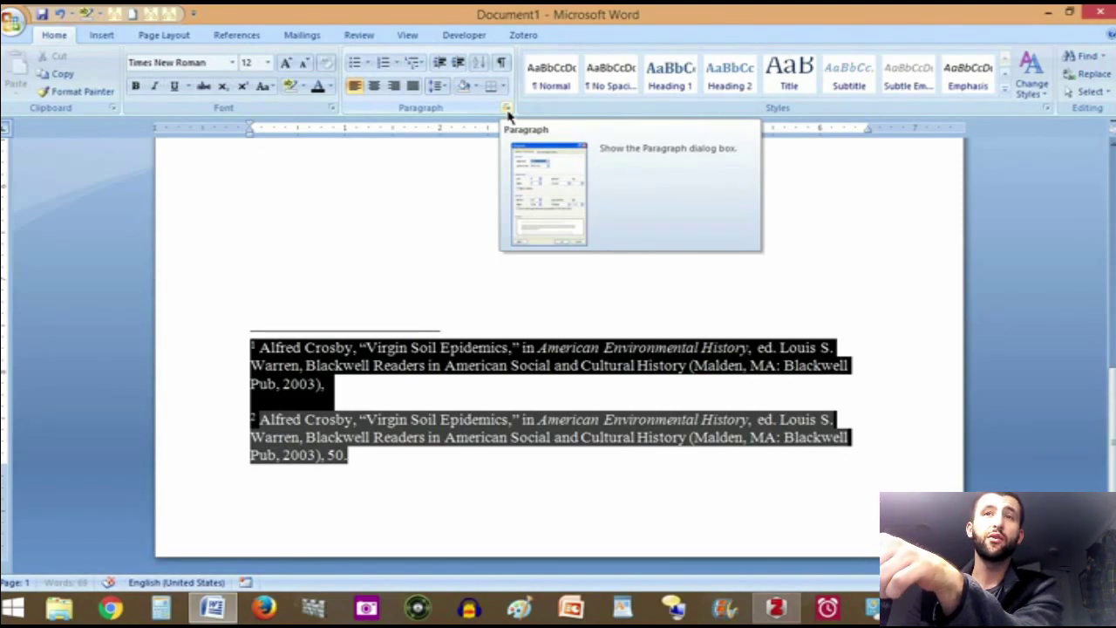
{"action": "left_click", "coordinate": [507, 108]}
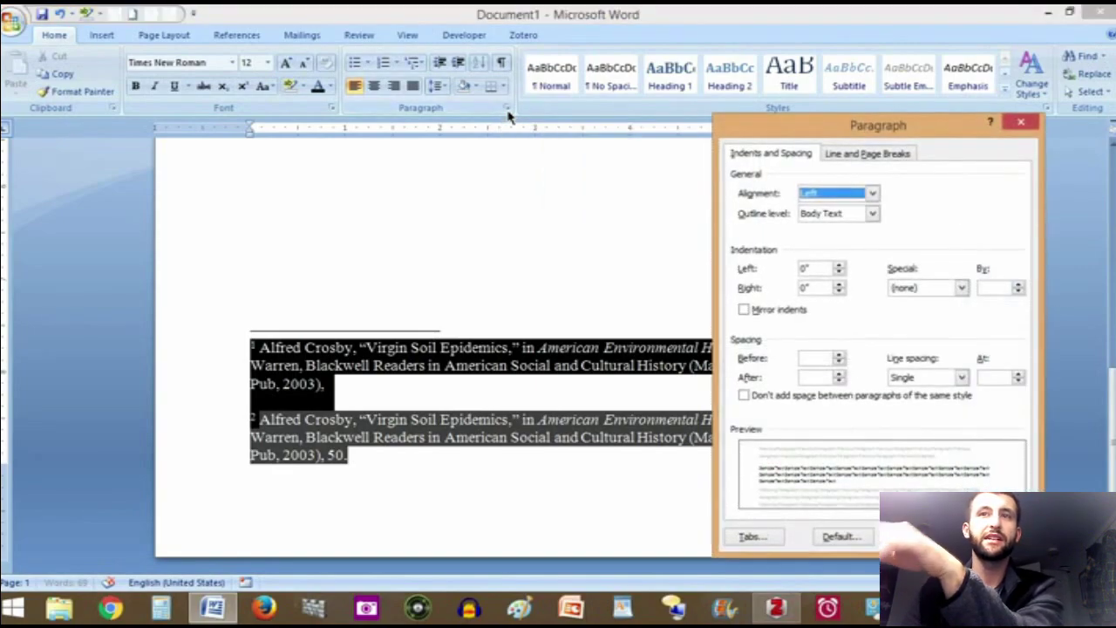
{"action": "left_click", "coordinate": [839, 357]}
{"action": "left_click", "coordinate": [840, 380]}
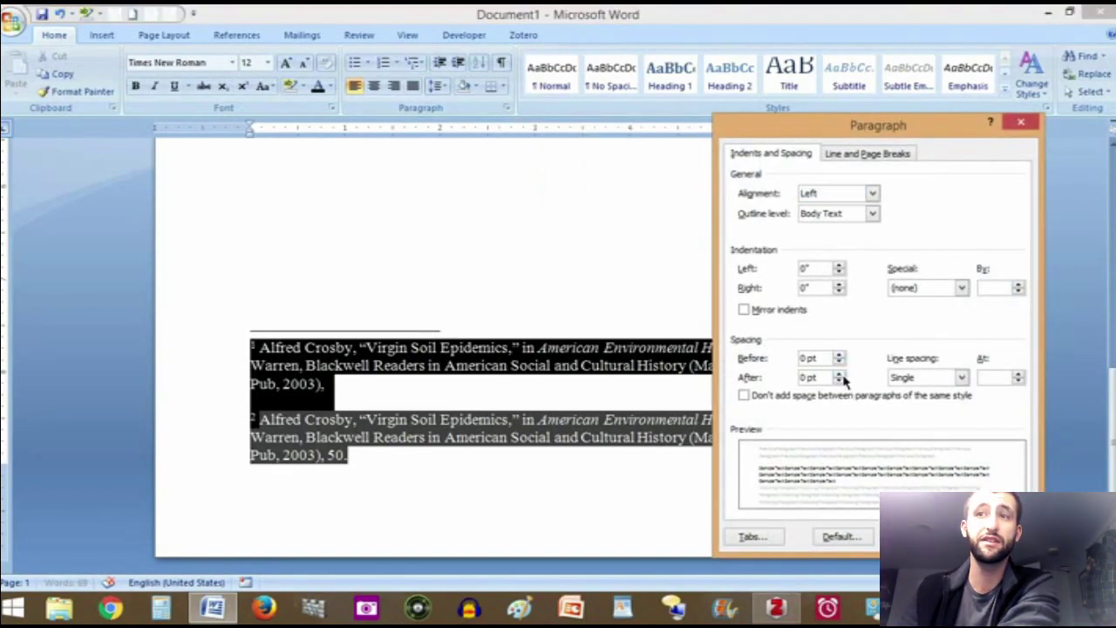
{"action": "key", "text": "Return"}
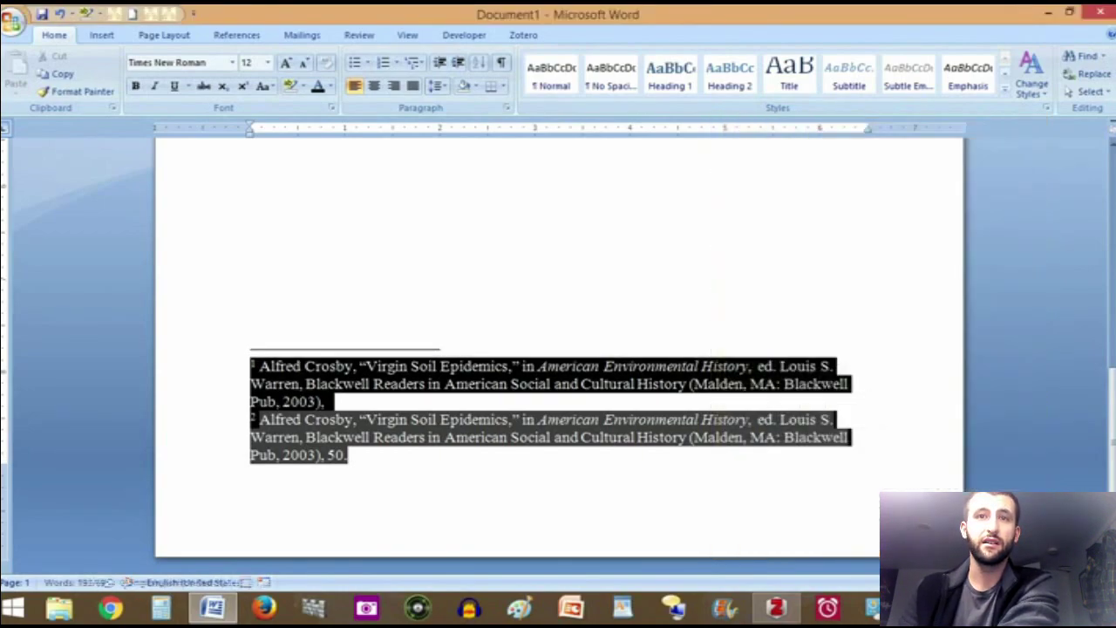
{"action": "left_click", "coordinate": [354, 472]}
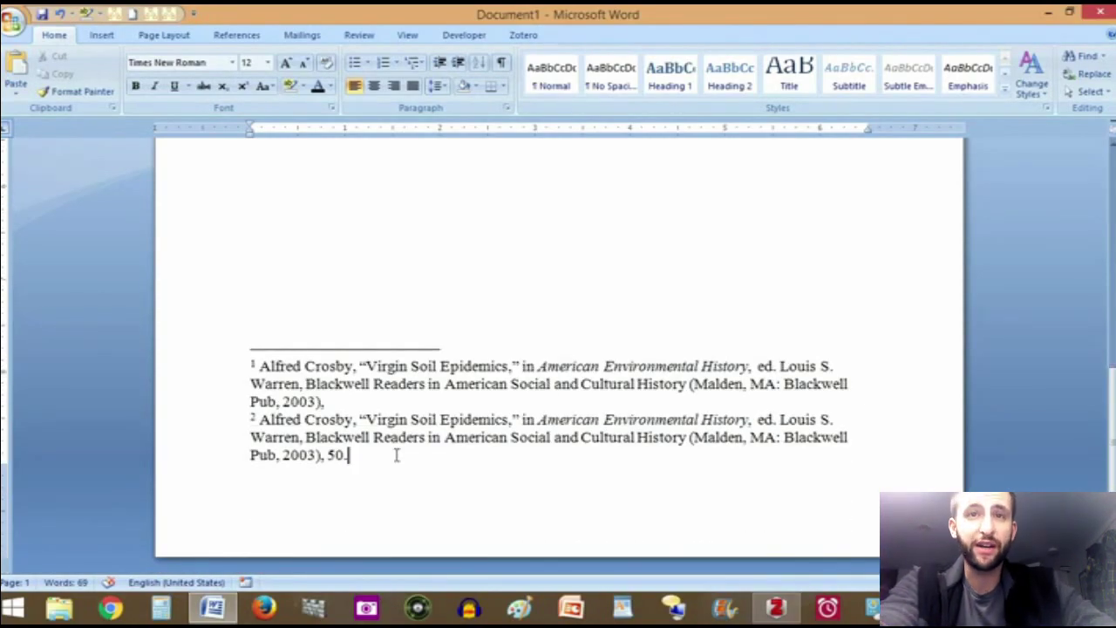
Try deleting the whole Zotero citation from footnote 2 and undo the deletion
{"action": "triple_click", "coordinate": [396, 454]}
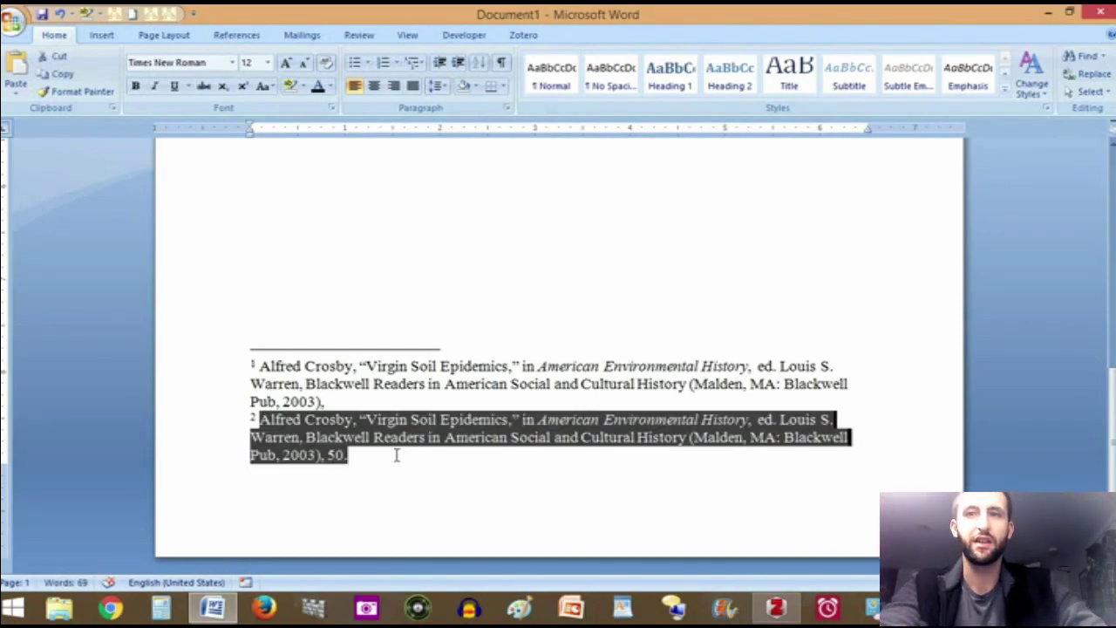
{"action": "key", "text": "Delete"}
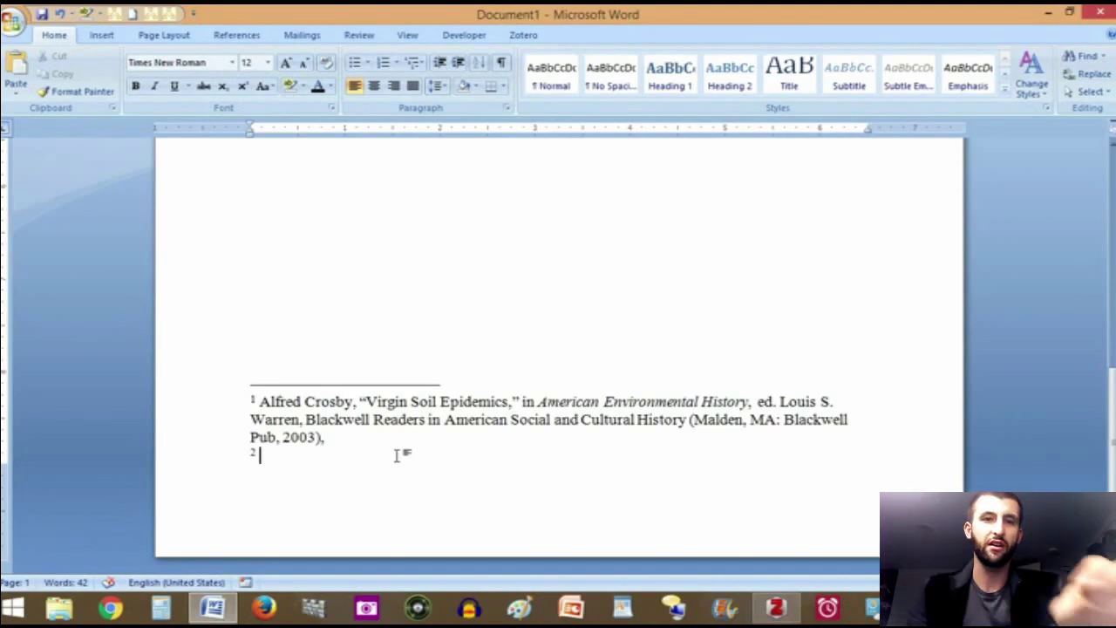
{"action": "key", "text": "ctrl+z"}
{"action": "left_click", "coordinate": [396, 454]}
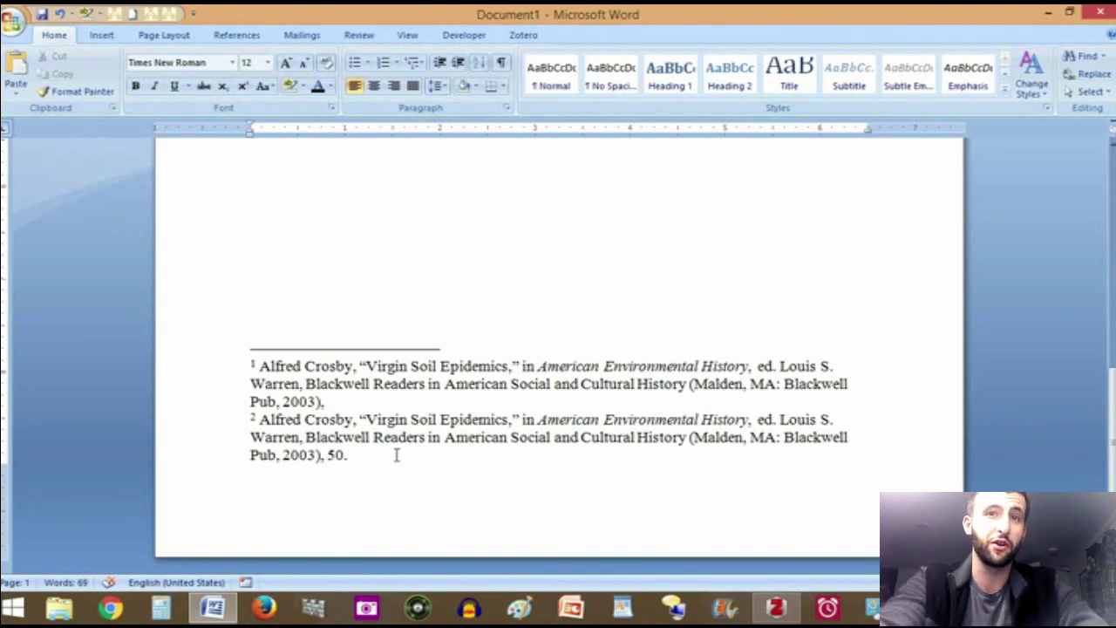
{"action": "key", "text": "ctrl+z"}
{"action": "key", "text": "ctrl+y"}
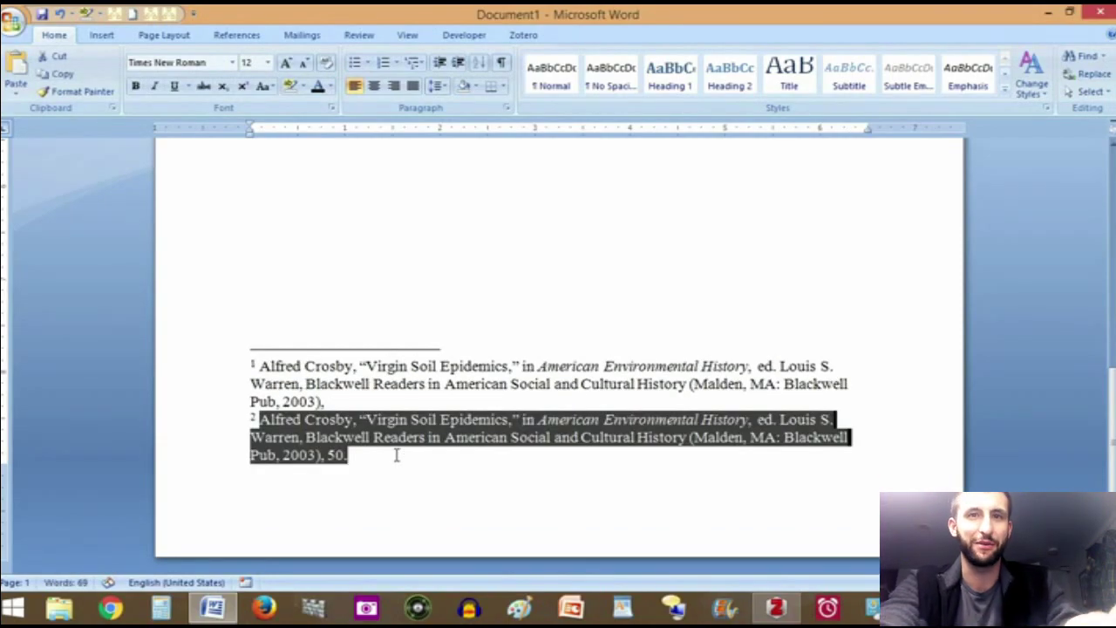
{"action": "left_click", "coordinate": [396, 455]}
{"action": "triple_click", "coordinate": [396, 455]}
{"action": "key", "text": "Delete"}
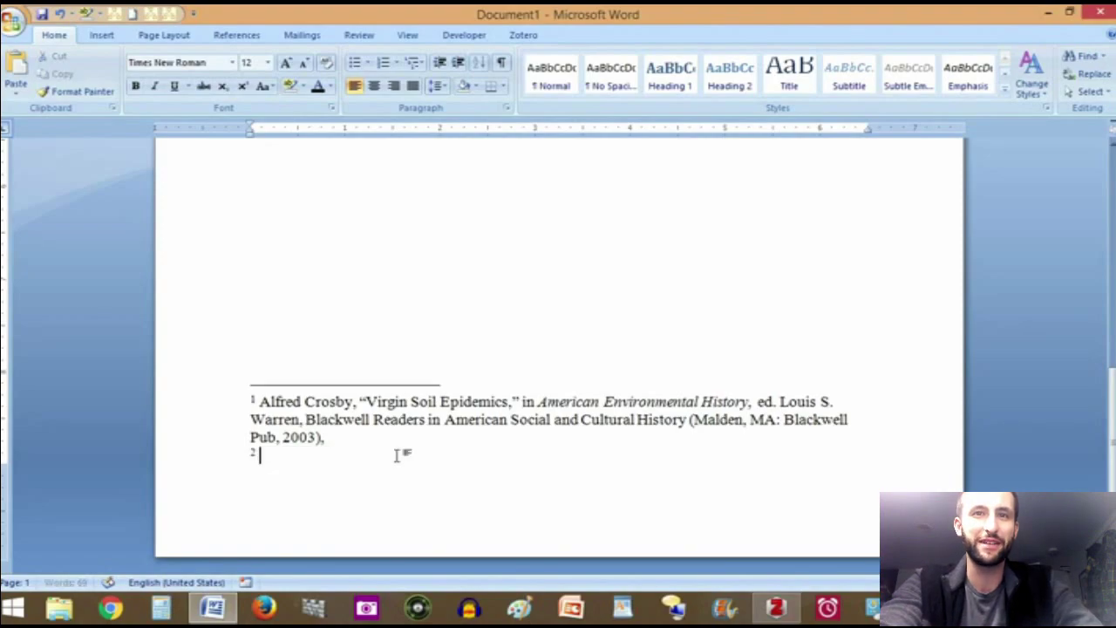
{"action": "key", "text": "ctrl+z"}
Edit the Zotero citation in footnote 2 so that "Epidemics" reads "Epidemic", and return to the body text
{"action": "key", "text": "Left"}
{"action": "key", "text": "Down"}
{"action": "key", "text": "Right"}
{"action": "key", "text": "Right"}
{"action": "key", "text": "Right"}
{"action": "key", "text": "Right"}
{"action": "key", "text": "Right"}
{"action": "key", "text": "Right"}
{"action": "key", "text": "Right"}
{"action": "key", "text": "Right"}
{"action": "key", "text": "Right"}
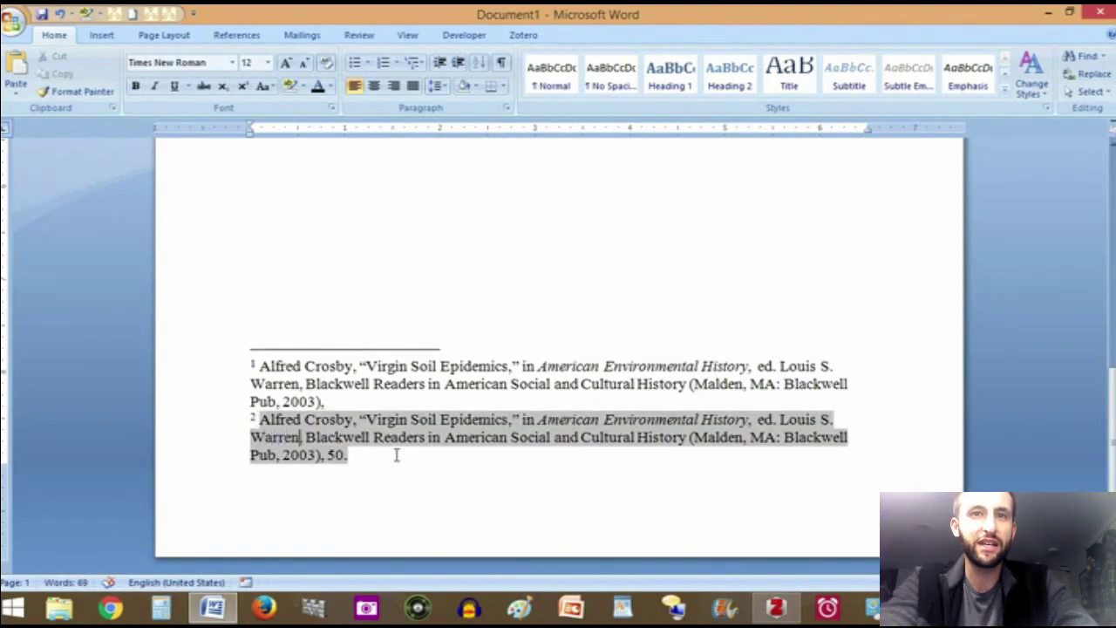
{"action": "key", "text": "Right"}
{"action": "key", "text": "Right"}
{"action": "key", "text": "Right"}
{"action": "key", "text": "Right"}
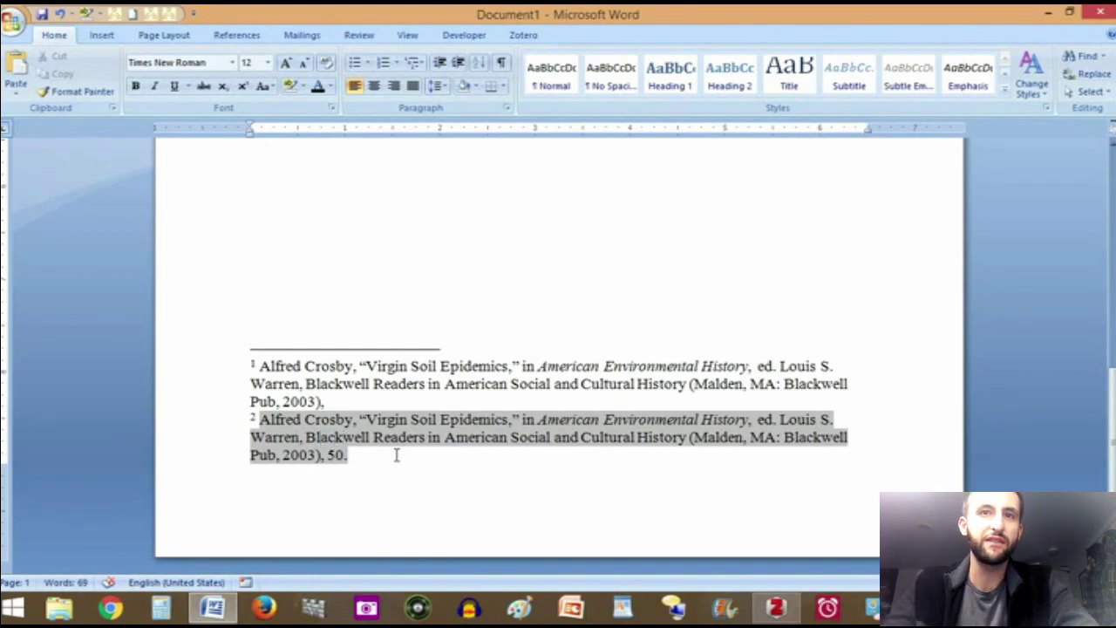
{"action": "key", "text": "Up"}
{"action": "key", "text": "Right"}
{"action": "key", "text": "Right"}
{"action": "key", "text": "Right"}
{"action": "key", "text": "Right"}
{"action": "key", "text": "Right"}
{"action": "key", "text": "Right"}
{"action": "key", "text": "Right"}
{"action": "key", "text": "Right"}
{"action": "key", "text": "Right"}
{"action": "key", "text": "Right"}
{"action": "key", "text": "Right"}
{"action": "key", "text": "Right"}
{"action": "key", "text": "Right"}
{"action": "key", "text": "Right"}
{"action": "key", "text": "Right"}
{"action": "key", "text": "Right"}
{"action": "key", "text": "Right"}
{"action": "key", "text": "Right"}
{"action": "key", "text": "Right"}
{"action": "key", "text": "Right"}
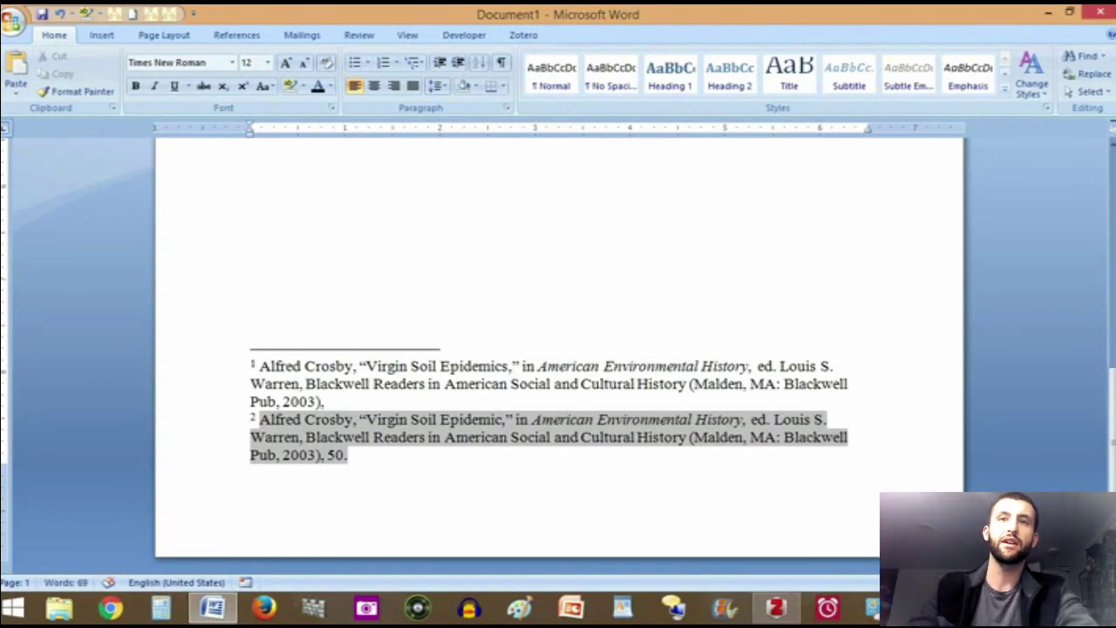
{"action": "left_click", "coordinate": [390, 262]}
{"action": "scroll", "coordinate": [390, 261], "scroll_direction": "down", "scroll_amount": 1}
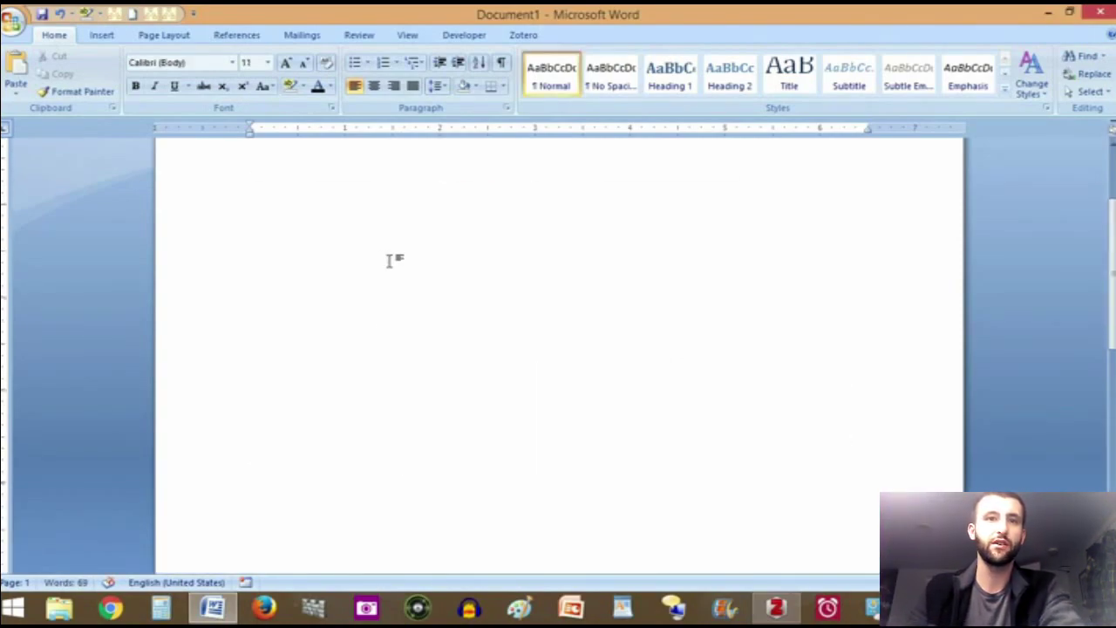